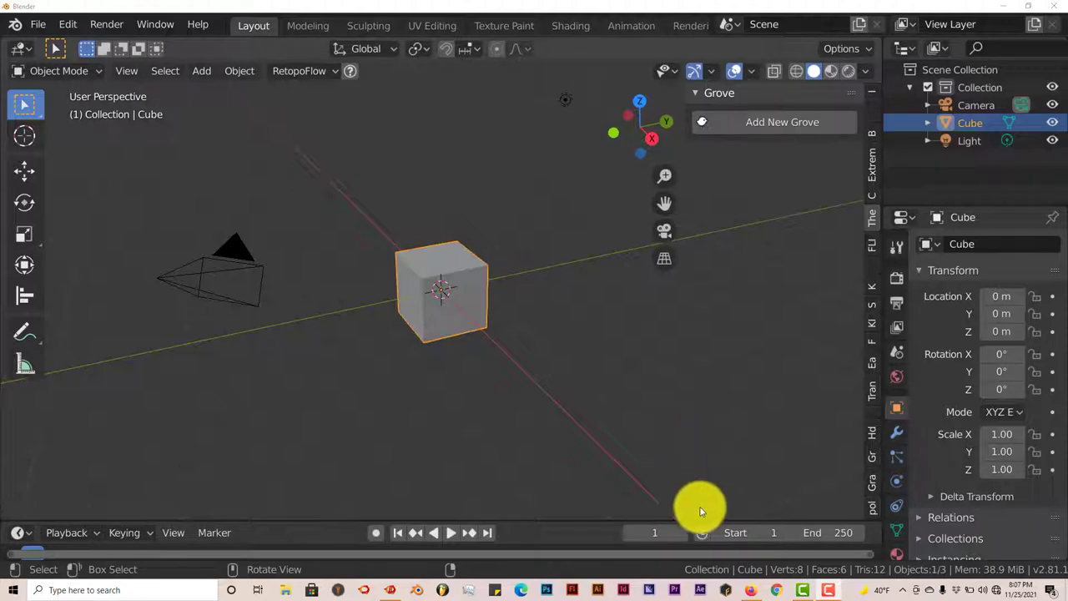
Step: Look over The Grove website in the browser, then return to Blender
{"action": "left_click", "coordinate": [751, 590]}
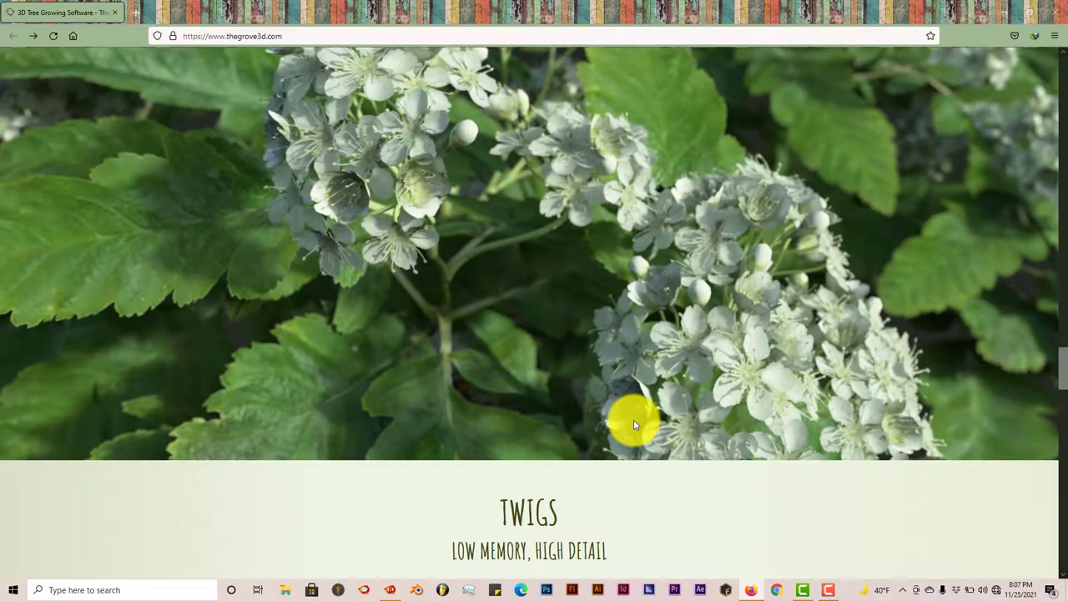
{"action": "scroll", "coordinate": [634, 425], "scroll_direction": "down", "scroll_amount": 5}
{"action": "scroll", "coordinate": [633, 427], "scroll_direction": "down", "scroll_amount": 3}
{"action": "scroll", "coordinate": [633, 427], "scroll_direction": "up", "scroll_amount": 10}
{"action": "scroll", "coordinate": [634, 425], "scroll_direction": "up", "scroll_amount": 12}
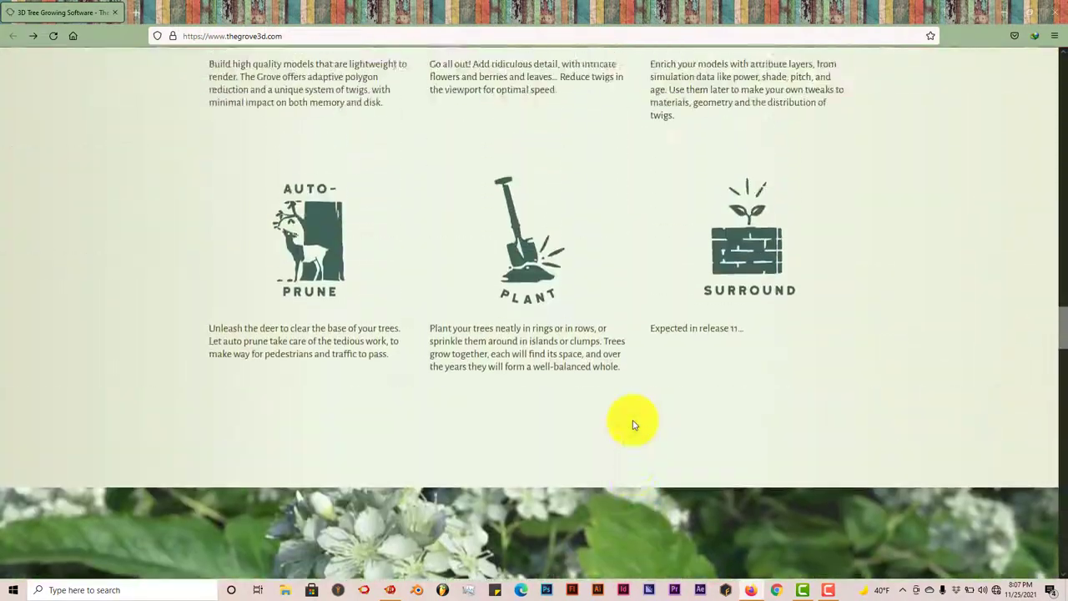
{"action": "scroll", "coordinate": [634, 422], "scroll_direction": "up", "scroll_amount": 10}
{"action": "scroll", "coordinate": [633, 423], "scroll_direction": "up", "scroll_amount": 10}
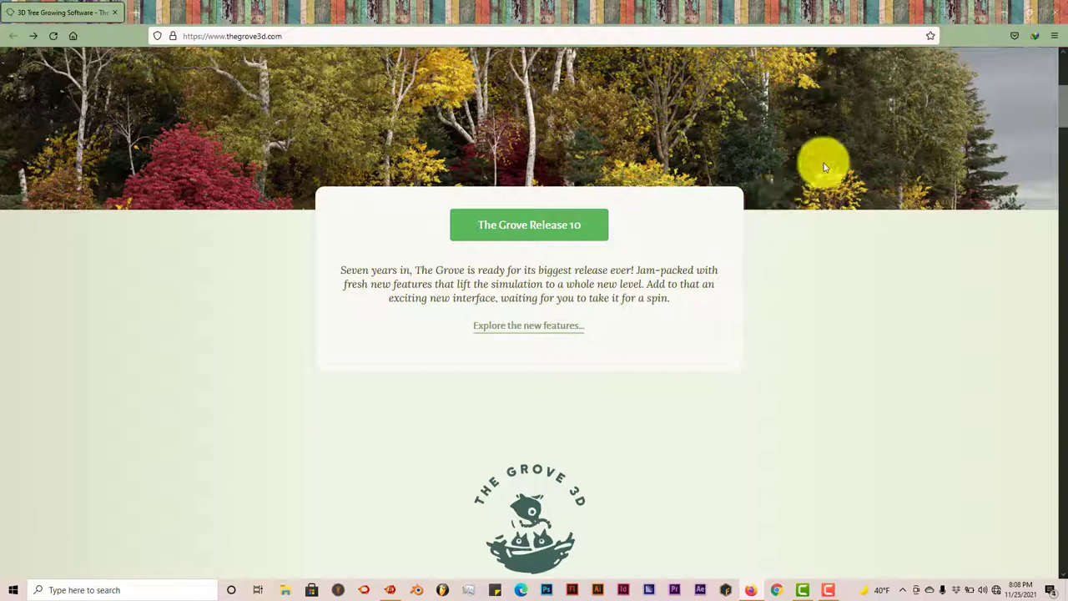
{"action": "left_click", "coordinate": [1001, 15]}
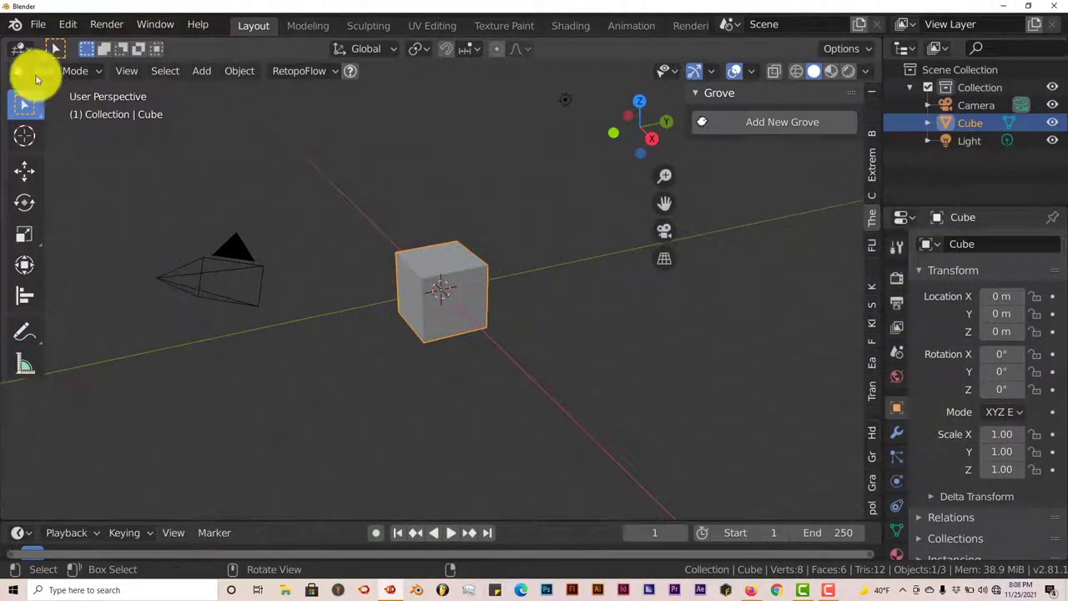
Step: Check the add-ons in Preferences, cancelling the install-from-disk file browser without installing
{"action": "left_click", "coordinate": [39, 24]}
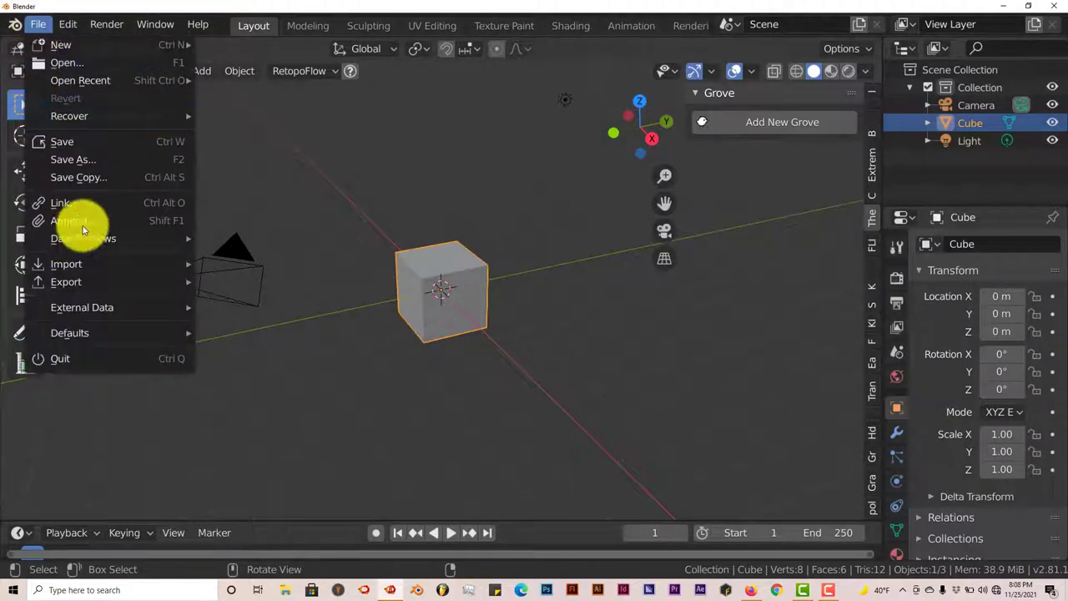
{"action": "mouse_move", "coordinate": [106, 238]}
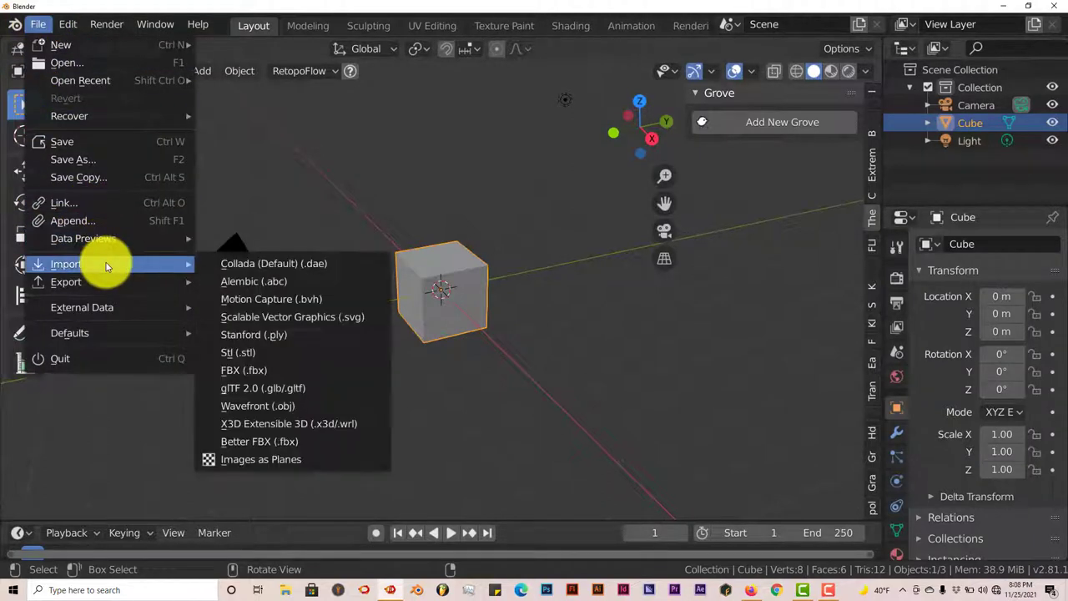
{"action": "left_click", "coordinate": [65, 26]}
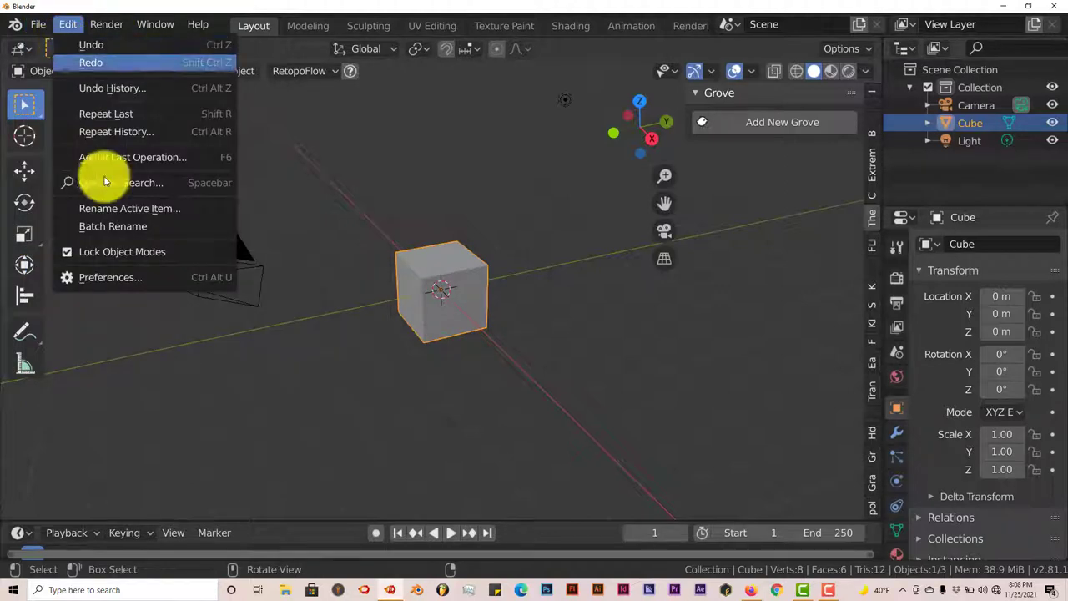
{"action": "left_click", "coordinate": [131, 278]}
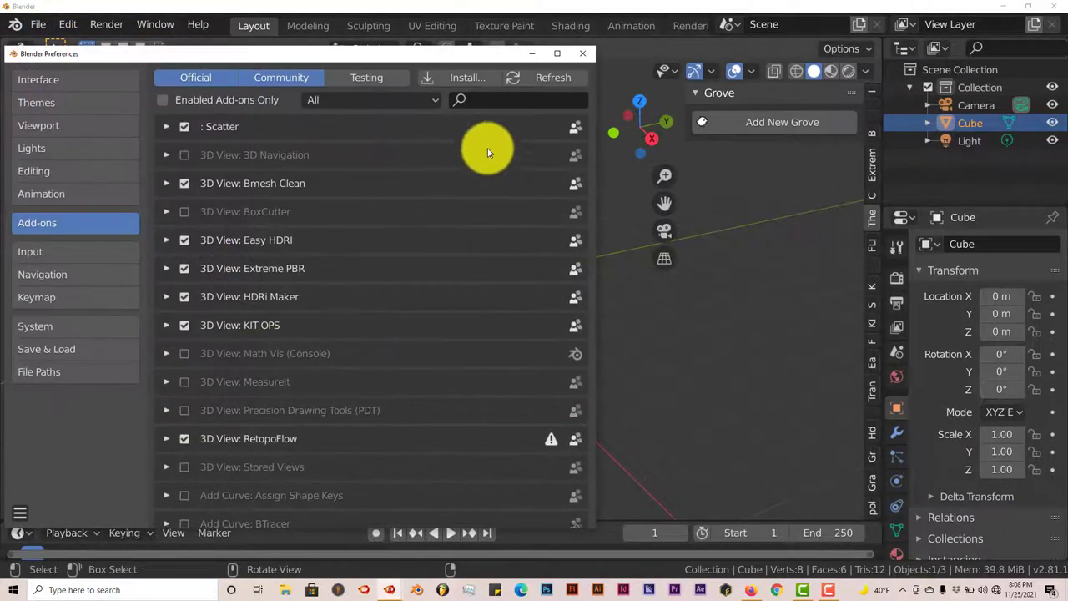
{"action": "left_click", "coordinate": [480, 79]}
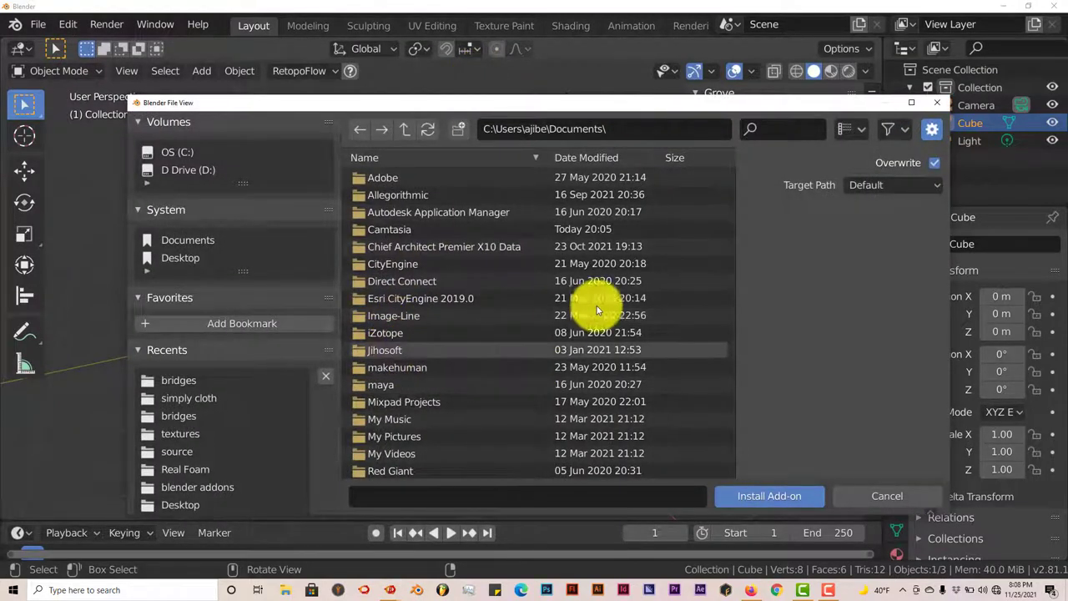
{"action": "left_click", "coordinate": [939, 102]}
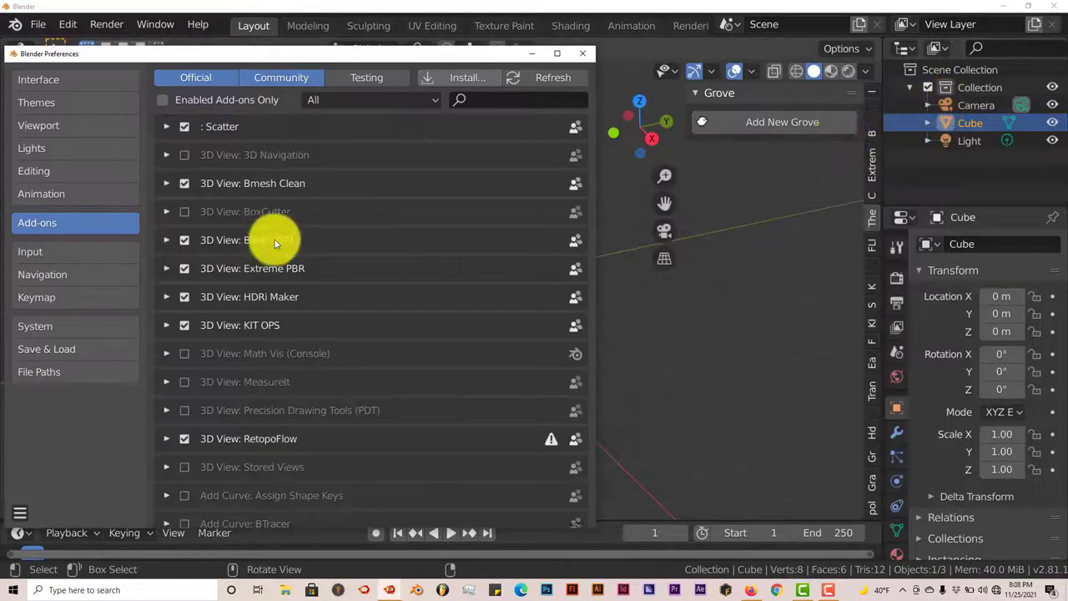
{"action": "left_click", "coordinate": [180, 126]}
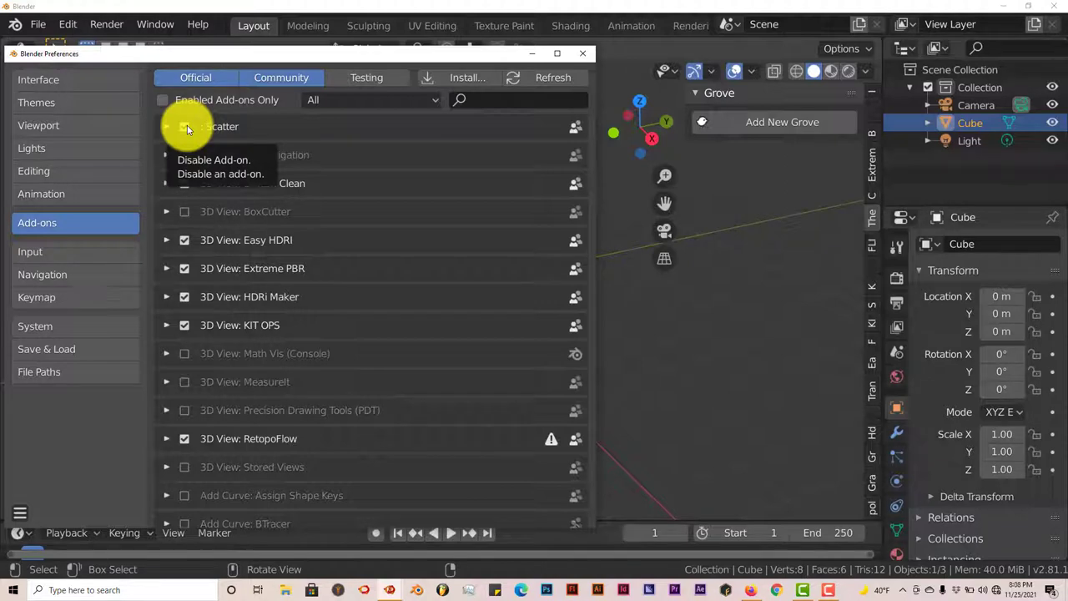
{"action": "left_click", "coordinate": [583, 54]}
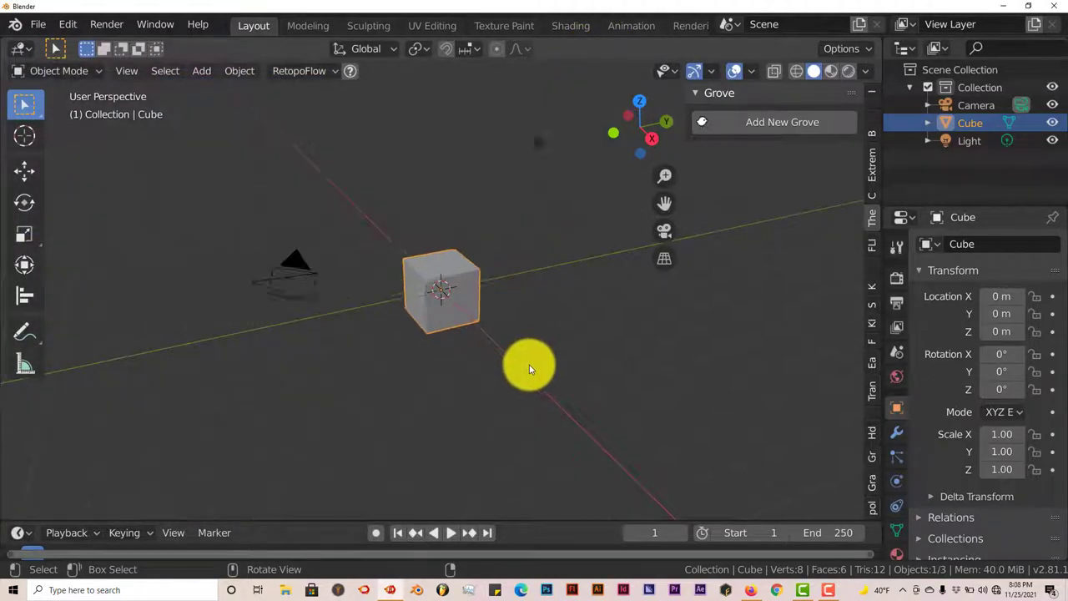
Step: Delete the default cube and add a new Grove tree using the Ash preset
{"action": "middle_click_drag", "start_coordinate": [529, 368], "coordinate": [480, 318]}
{"action": "key", "text": "Delete"}
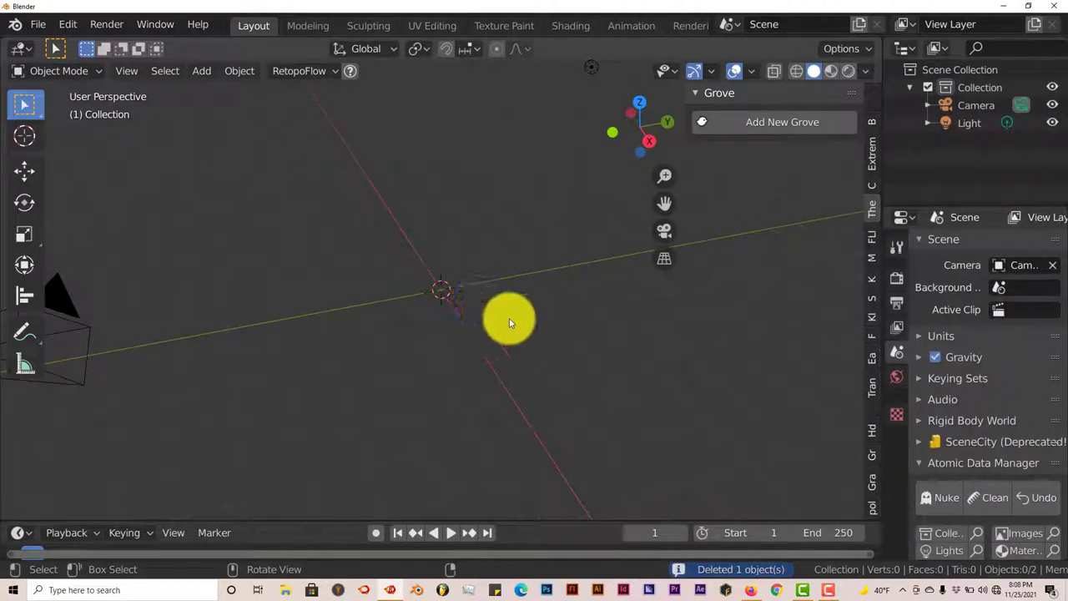
{"action": "left_click", "coordinate": [789, 133]}
{"action": "left_click", "coordinate": [806, 178]}
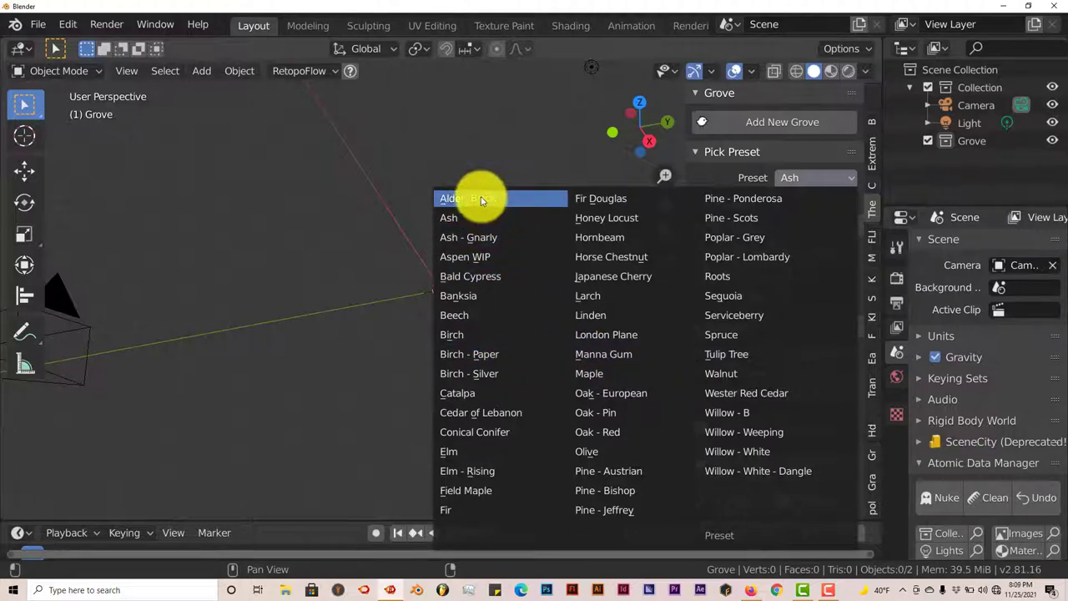
{"action": "left_click", "coordinate": [466, 217]}
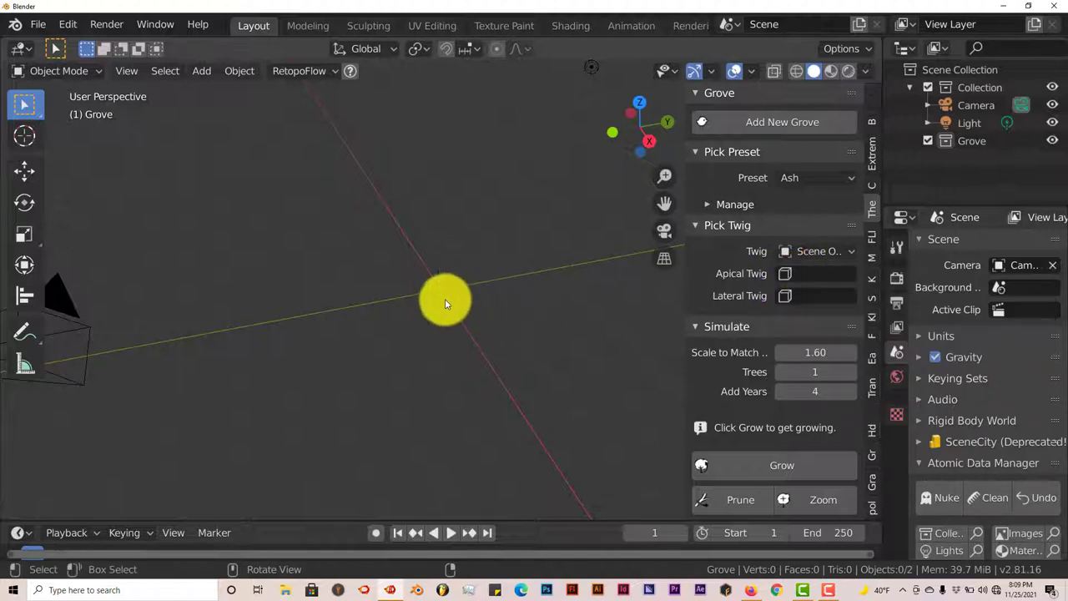
Step: Start File > Append, go up to D:\blender addons, and open The Grove for Blender 2.8
{"action": "left_click", "coordinate": [37, 24]}
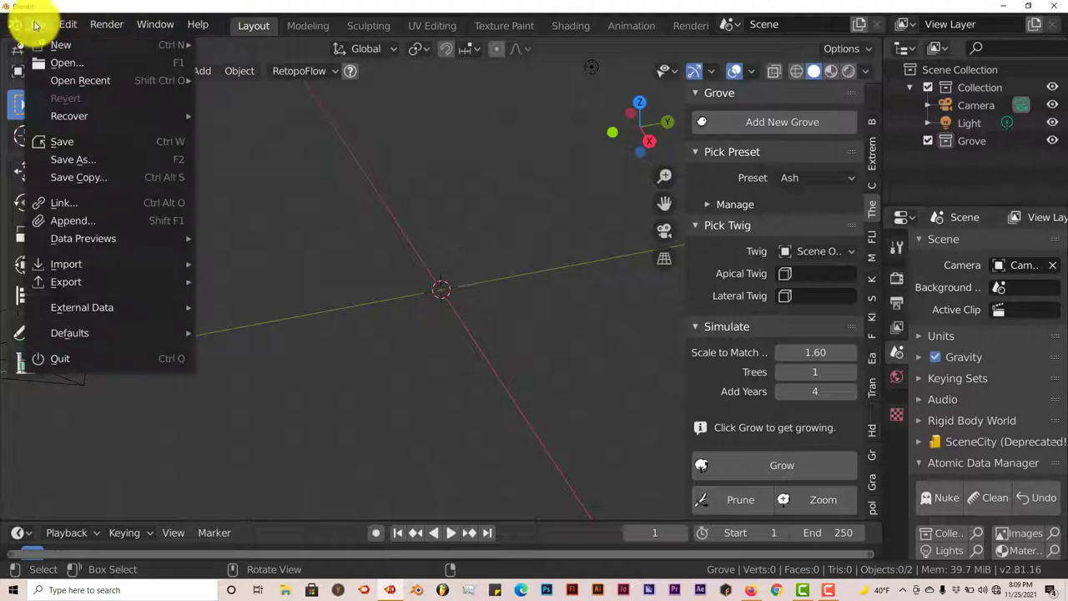
{"action": "left_click", "coordinate": [69, 219]}
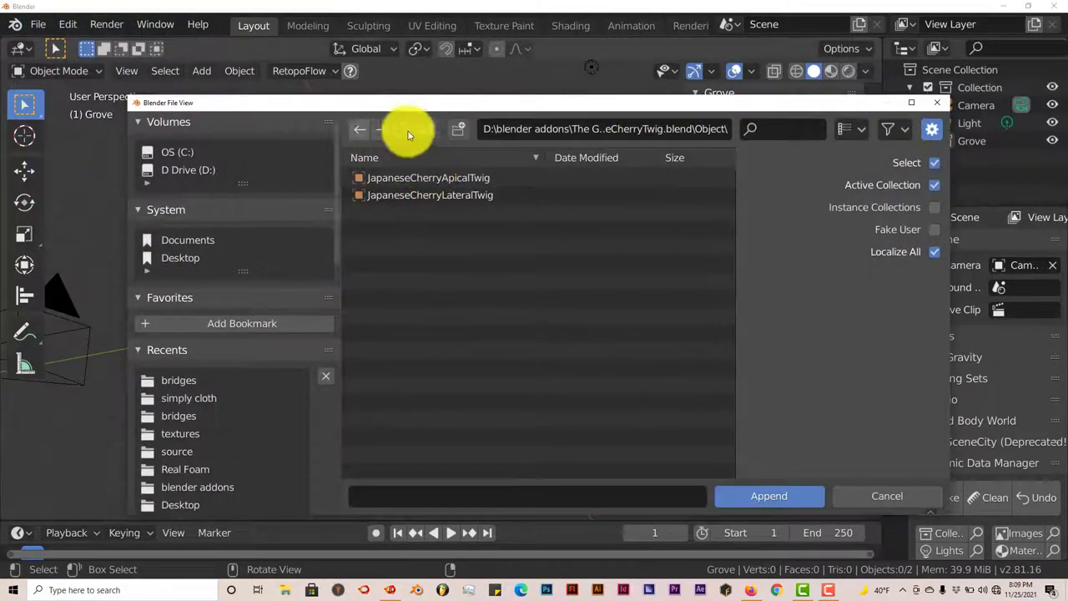
{"action": "left_click", "coordinate": [405, 131]}
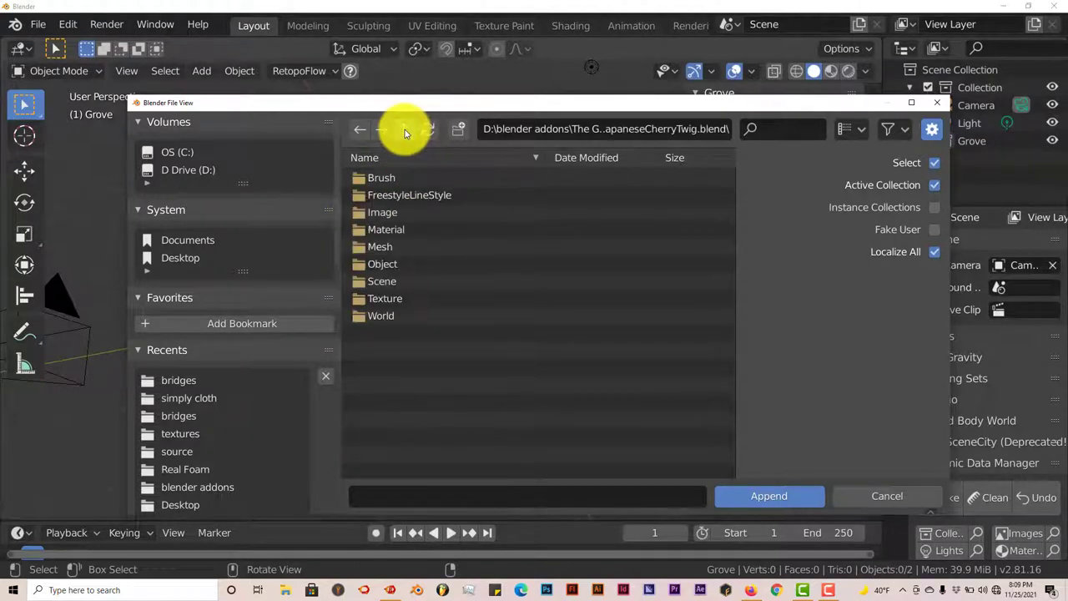
{"action": "left_click", "coordinate": [405, 130]}
{"action": "left_click", "coordinate": [405, 130]}
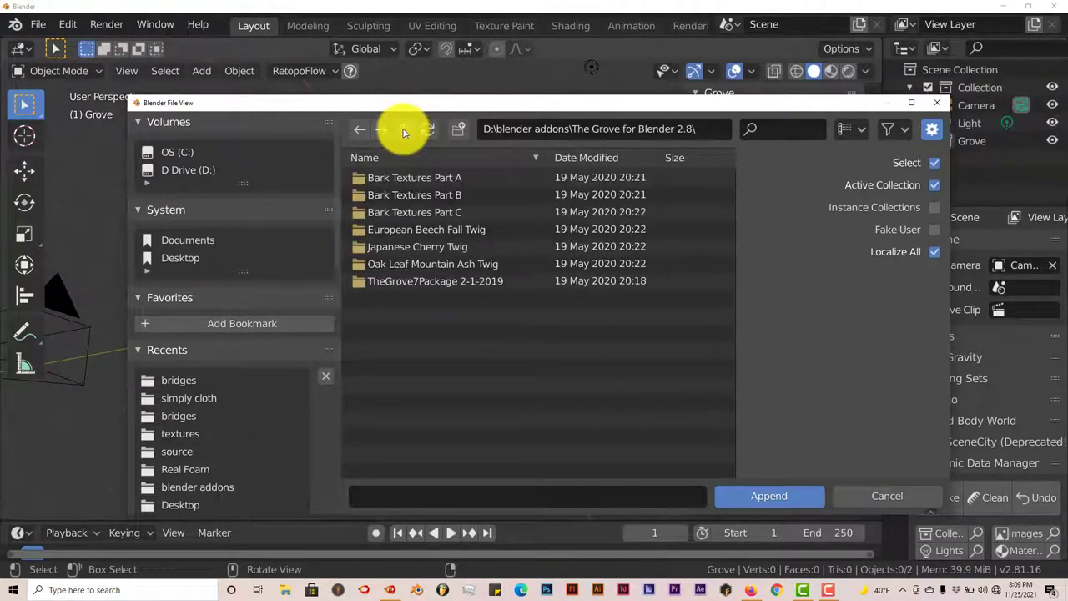
{"action": "left_click", "coordinate": [405, 130]}
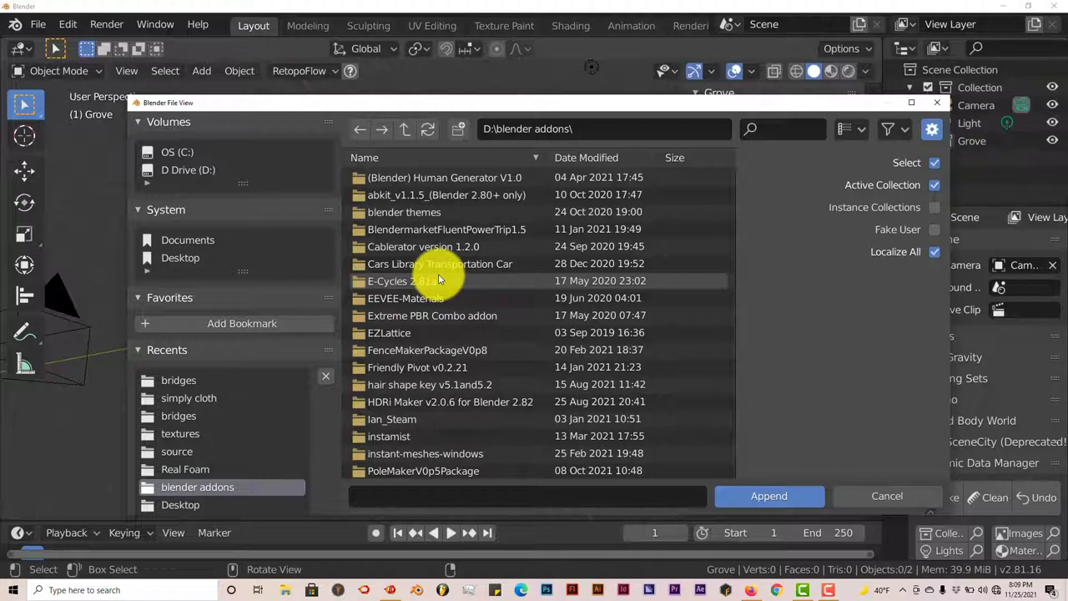
{"action": "scroll", "coordinate": [438, 278], "scroll_direction": "down", "scroll_amount": 5}
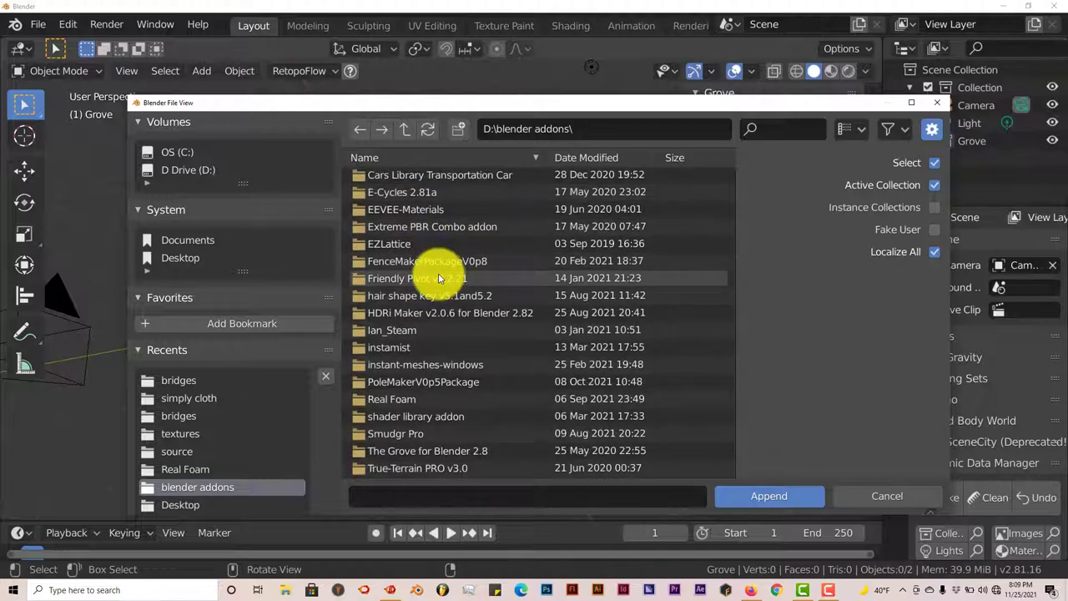
{"action": "double_click", "coordinate": [427, 455]}
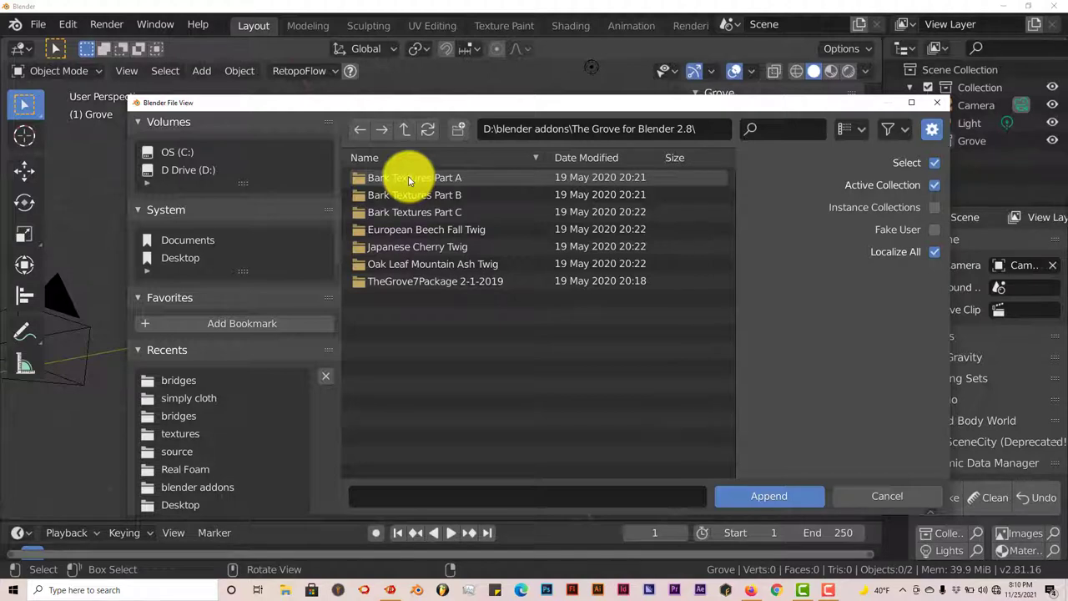
Step: Append both twig objects from European Beech Fall Twig's EuropeanBeechSummerTwig.blend into the scene
{"action": "left_click", "coordinate": [432, 234]}
{"action": "double_click", "coordinate": [430, 230]}
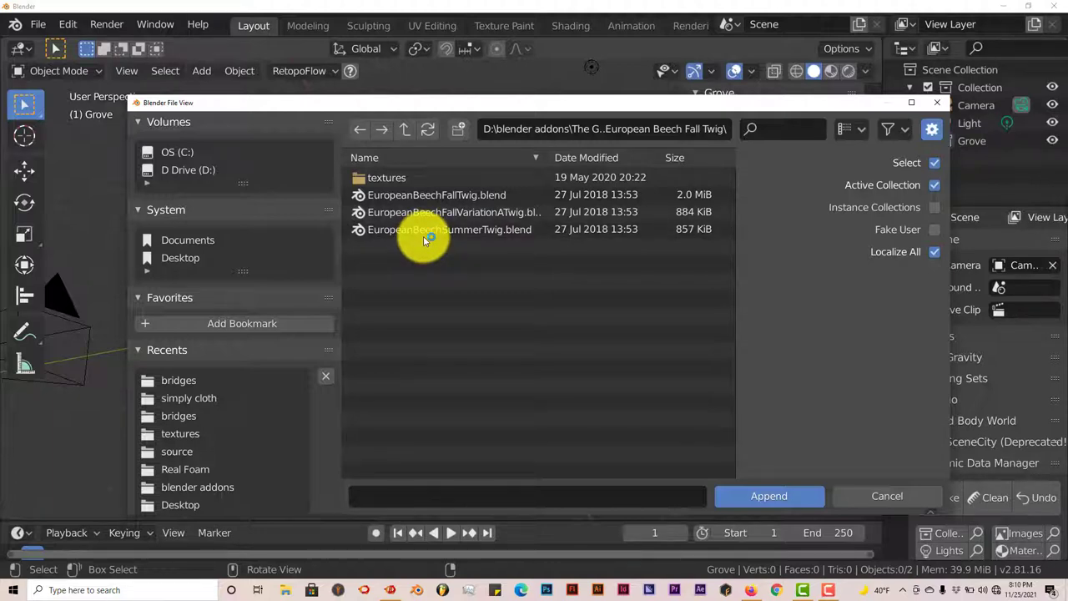
{"action": "left_click", "coordinate": [424, 239]}
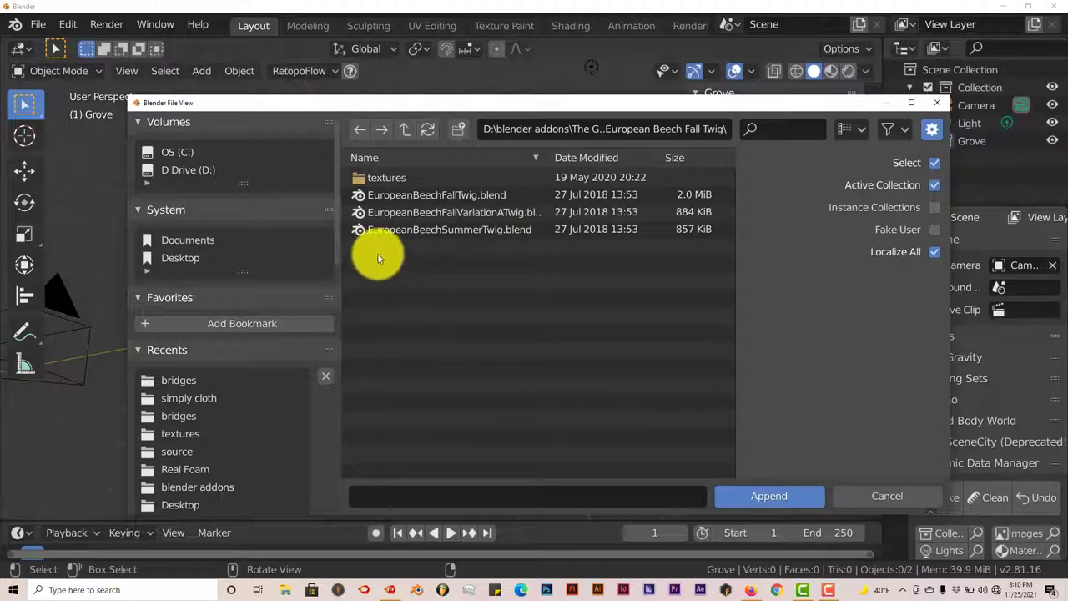
{"action": "double_click", "coordinate": [457, 232]}
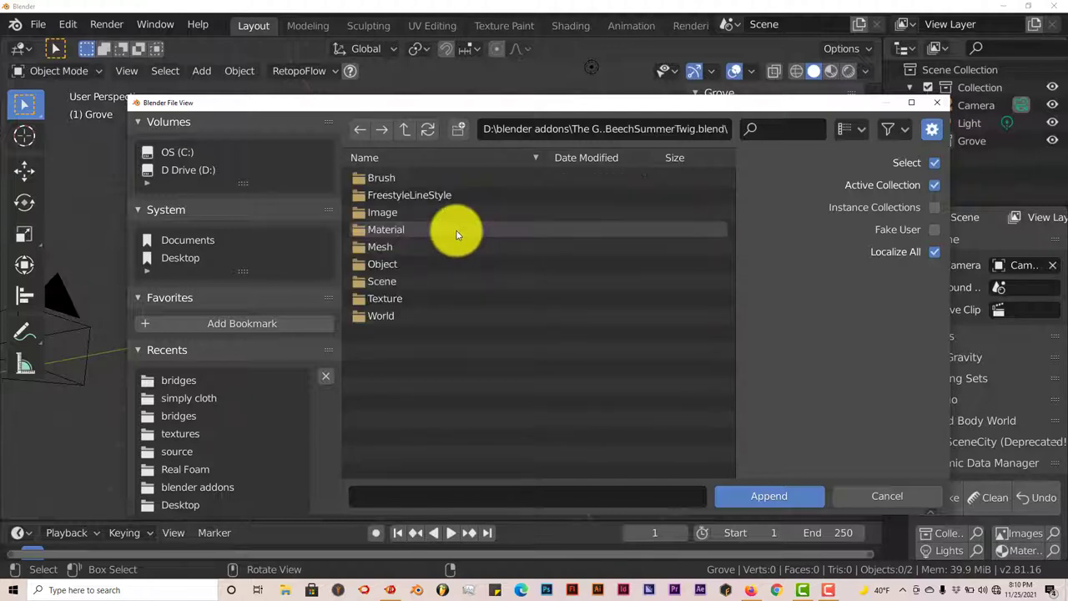
{"action": "double_click", "coordinate": [400, 264]}
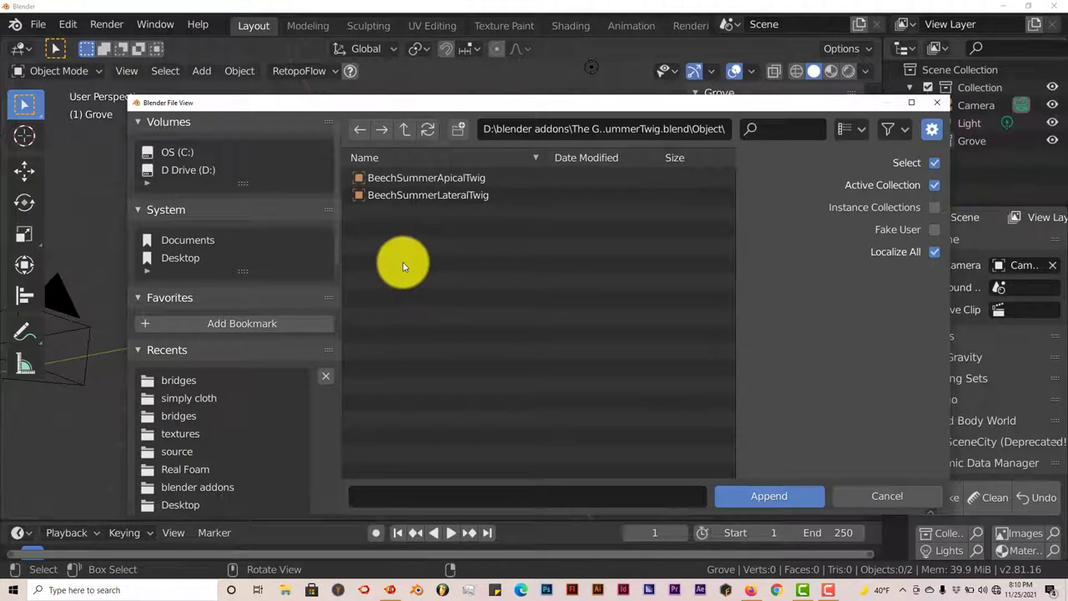
{"action": "left_click_drag", "start_coordinate": [411, 251], "coordinate": [417, 171]}
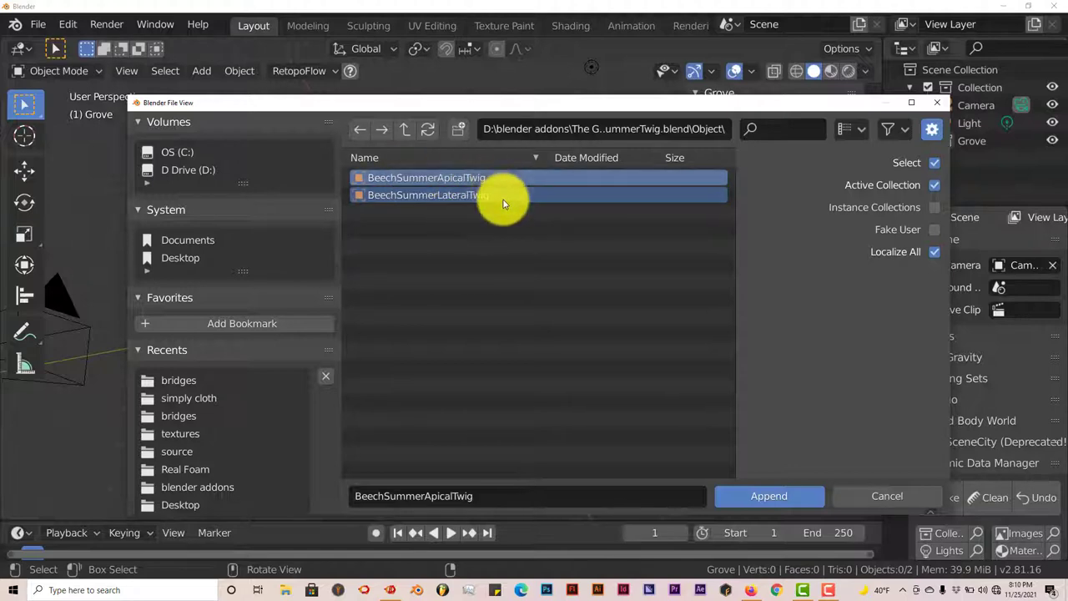
{"action": "left_click", "coordinate": [751, 499]}
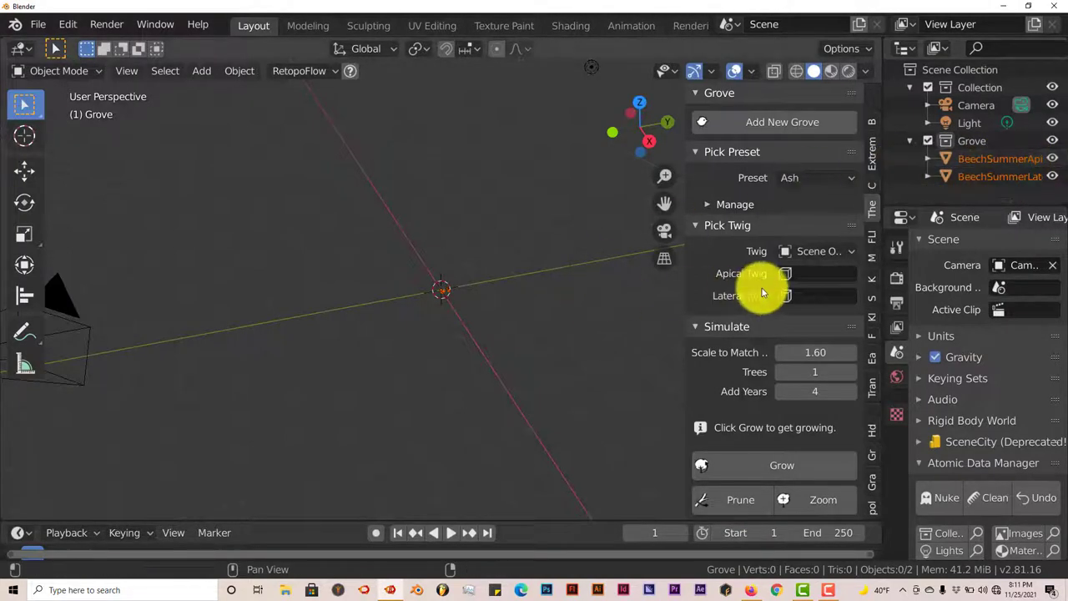
Step: Assign BeechSummerApicalTwig as Apical Twig and BeechSummerLateralTwig as Lateral Twig
{"action": "left_click", "coordinate": [803, 272]}
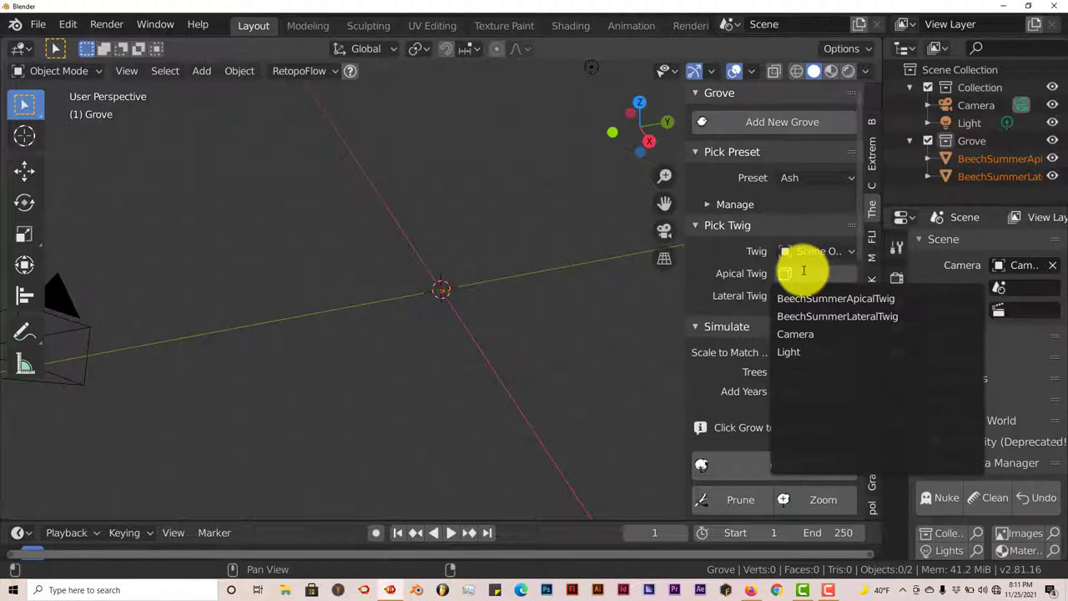
{"action": "left_click", "coordinate": [806, 298]}
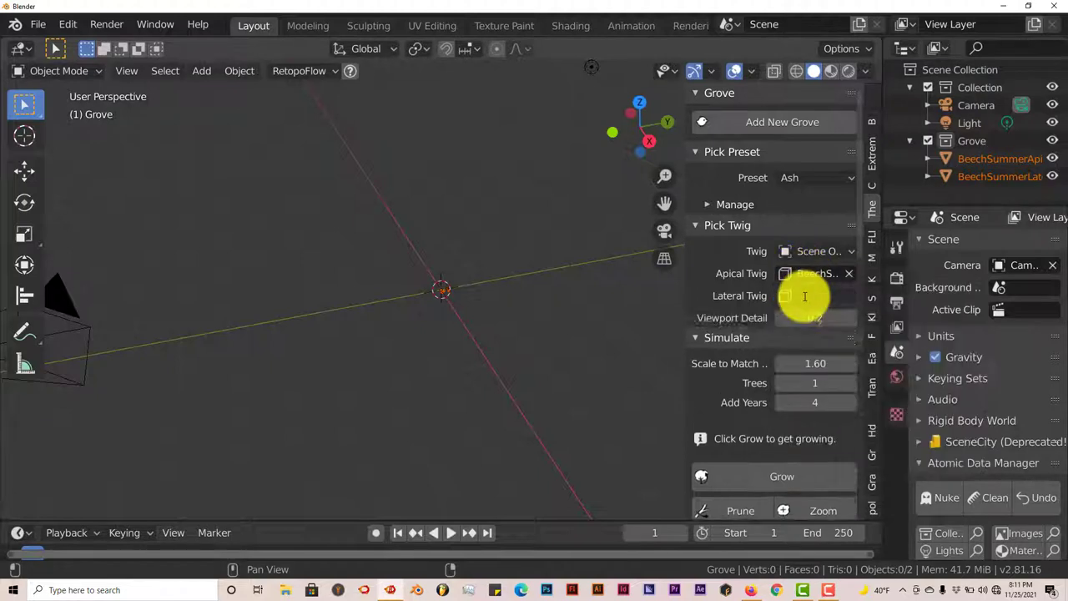
{"action": "left_click", "coordinate": [804, 295]}
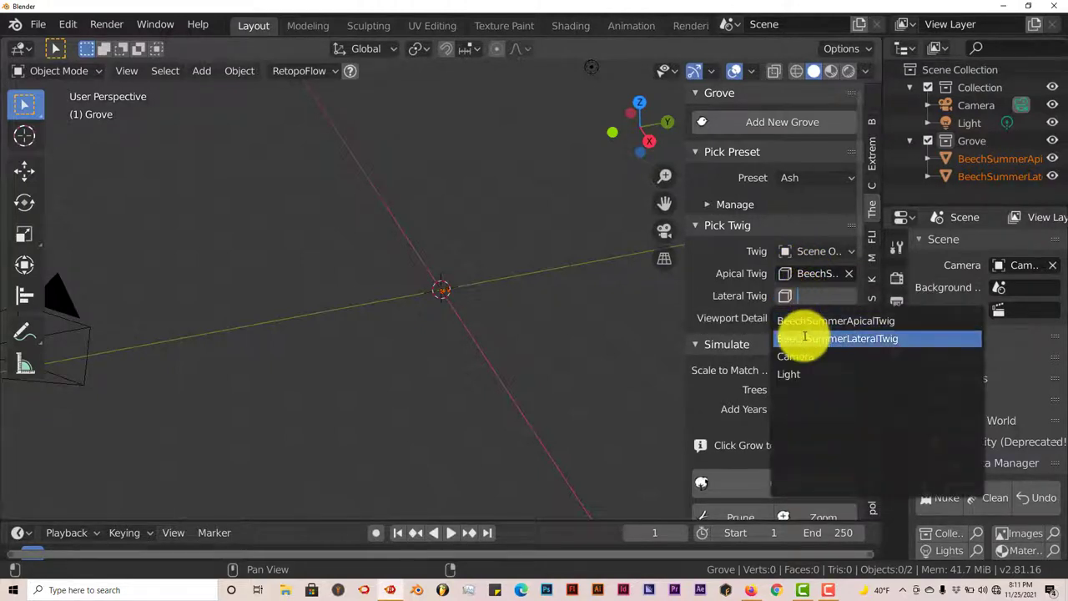
{"action": "left_click", "coordinate": [804, 338]}
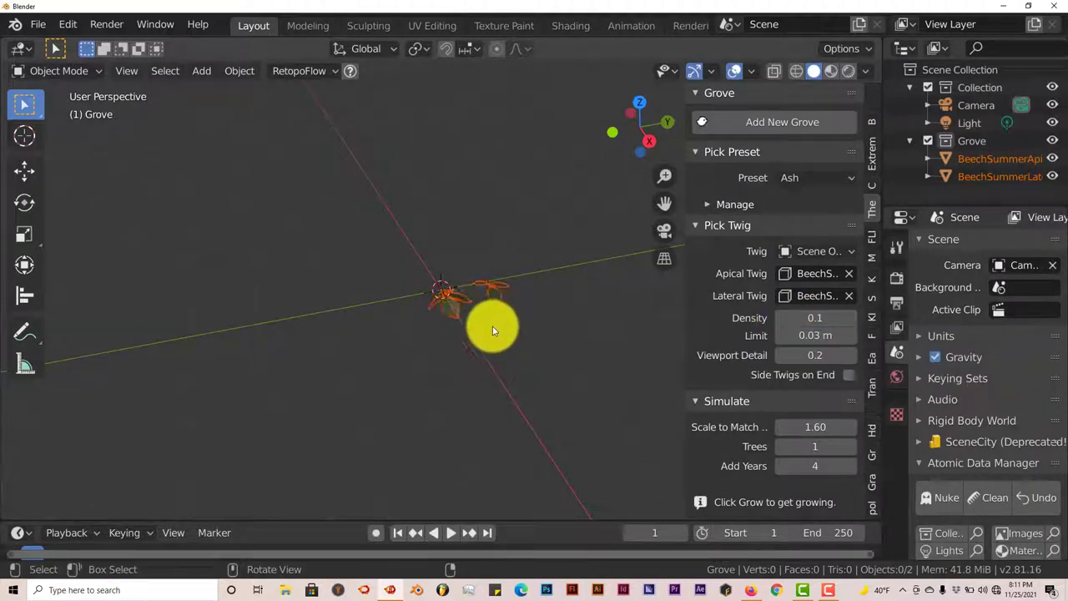
Step: Orbit the viewport to inspect the two appended beech twigs
{"action": "middle_click_drag", "start_coordinate": [522, 356], "coordinate": [310, 304]}
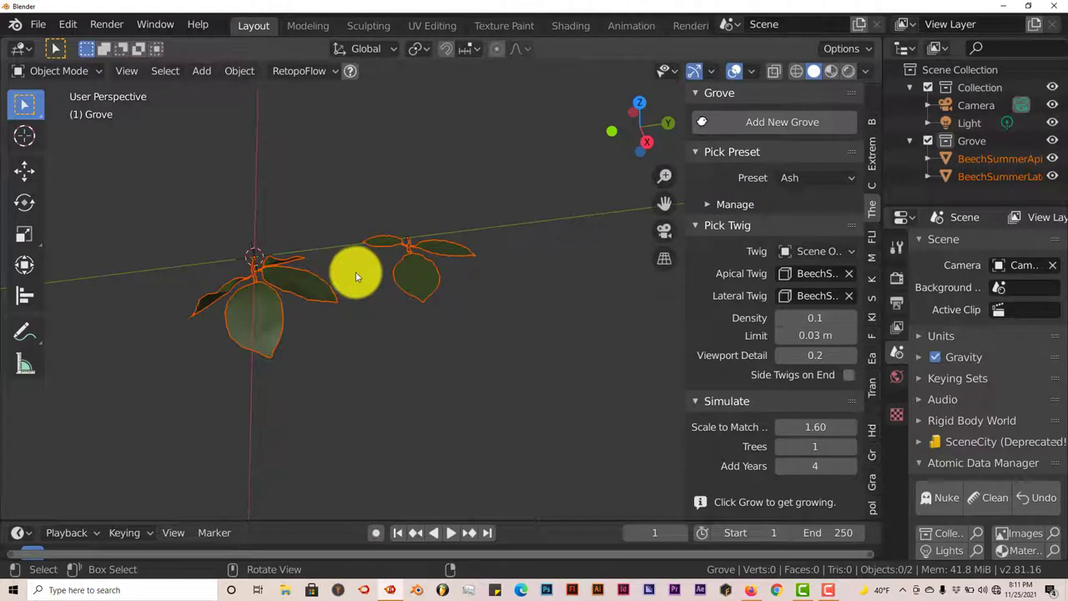
{"action": "middle_click_drag", "start_coordinate": [356, 271], "coordinate": [355, 275]}
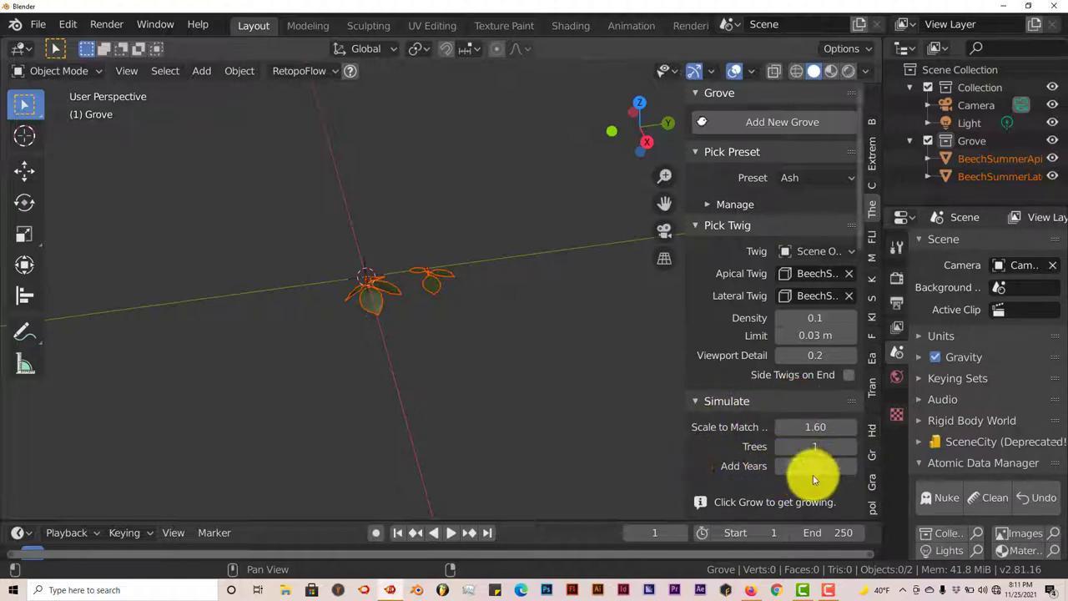
Step: Raise Add Years to 8 and scroll the sidebar down to the Grow button
{"action": "left_click", "coordinate": [849, 468]}
{"action": "left_click", "coordinate": [850, 467]}
{"action": "left_click", "coordinate": [850, 468]}
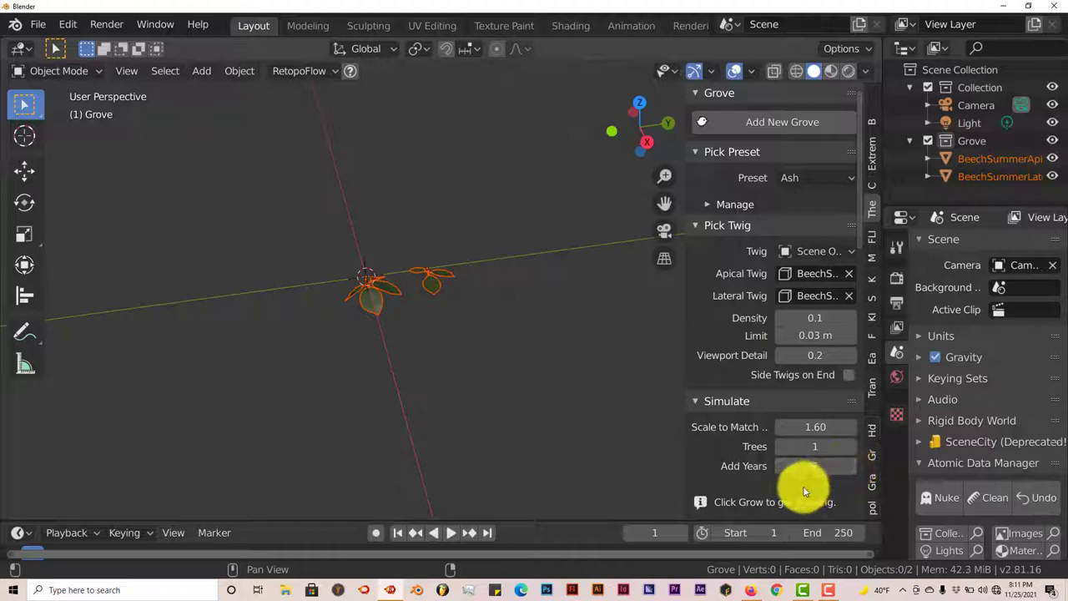
{"action": "scroll", "coordinate": [802, 488], "scroll_direction": "down", "scroll_amount": 2}
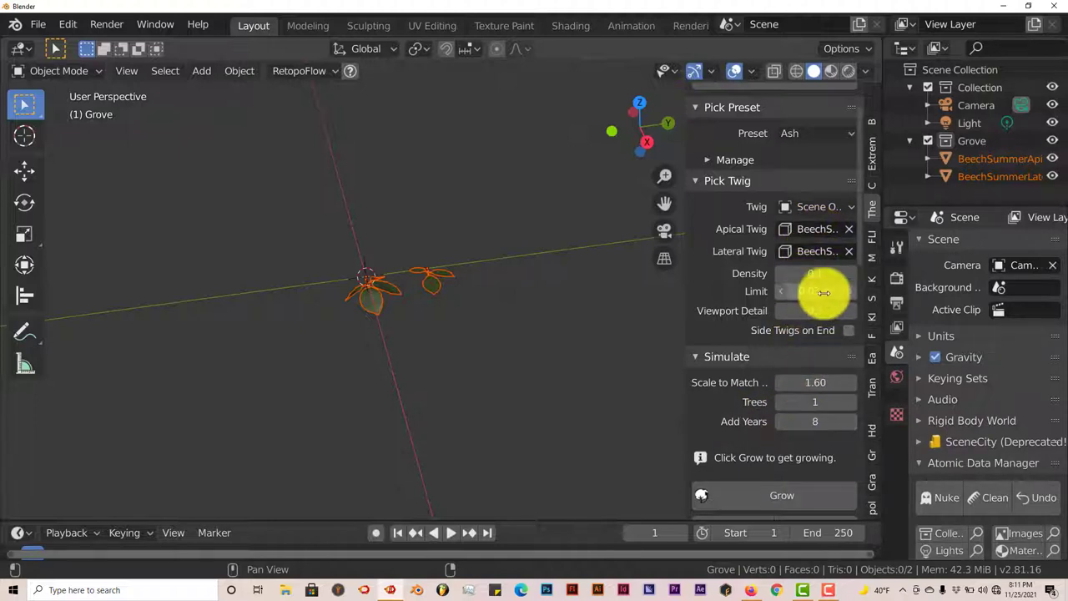
{"action": "scroll", "coordinate": [773, 396], "scroll_direction": "down", "scroll_amount": 1}
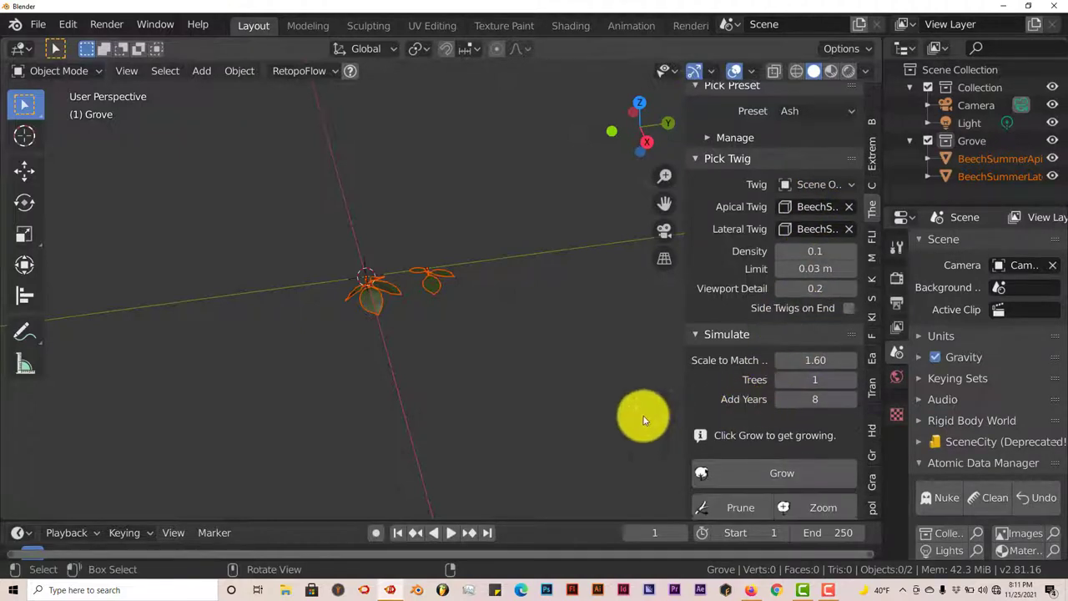
Step: Grow the tree, then zoom and orbit to view the new 4.0-meter leafy tree
{"action": "left_click", "coordinate": [760, 470]}
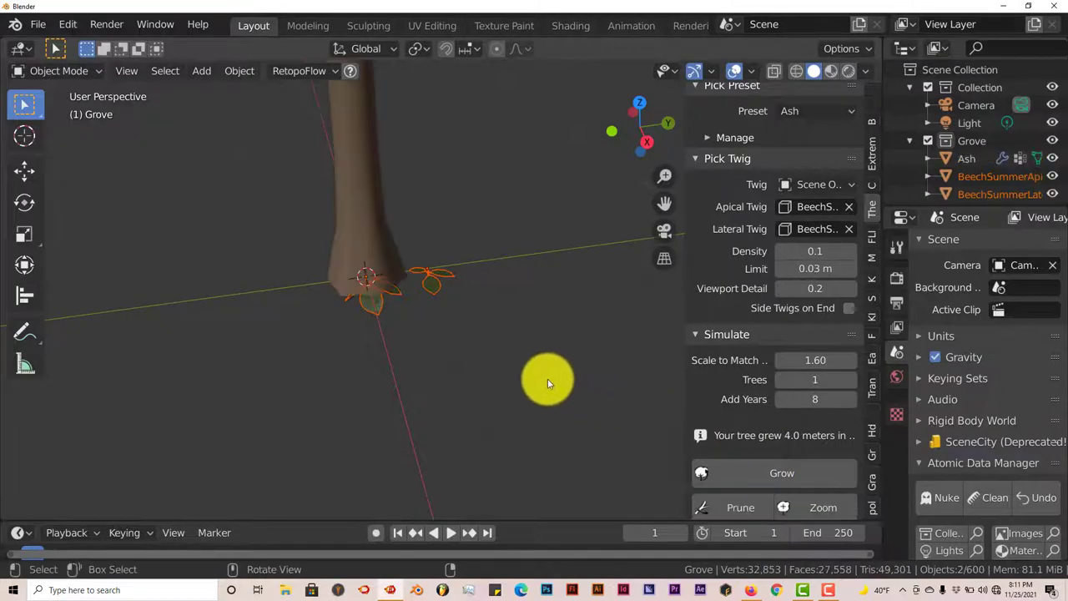
{"action": "scroll", "coordinate": [525, 366], "scroll_direction": "up", "scroll_amount": 4}
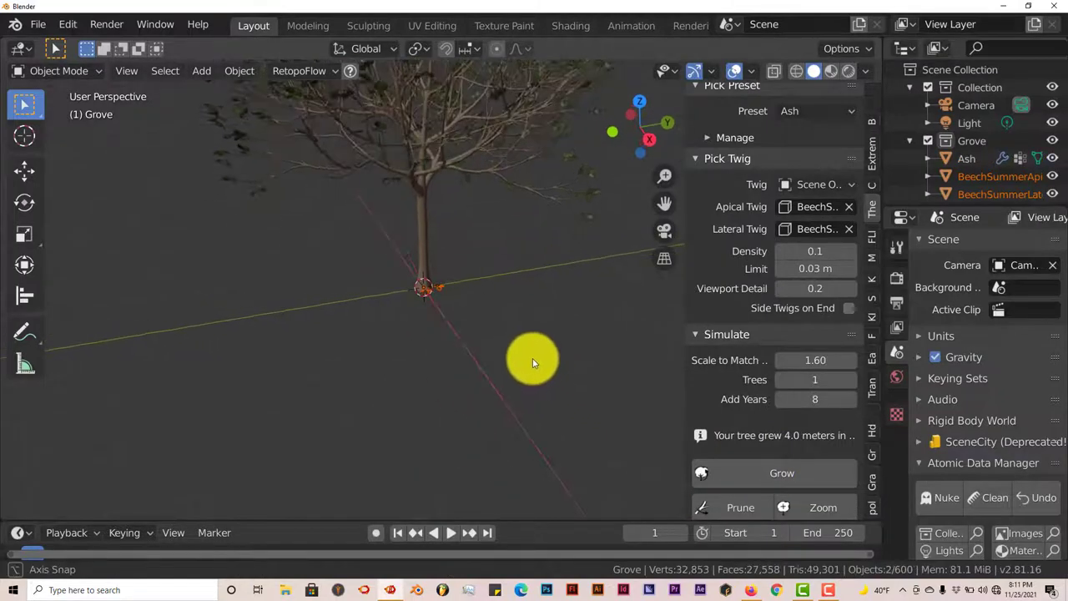
{"action": "scroll", "coordinate": [544, 376], "scroll_direction": "down", "scroll_amount": 2}
{"action": "scroll", "coordinate": [545, 377], "scroll_direction": "up", "scroll_amount": 3}
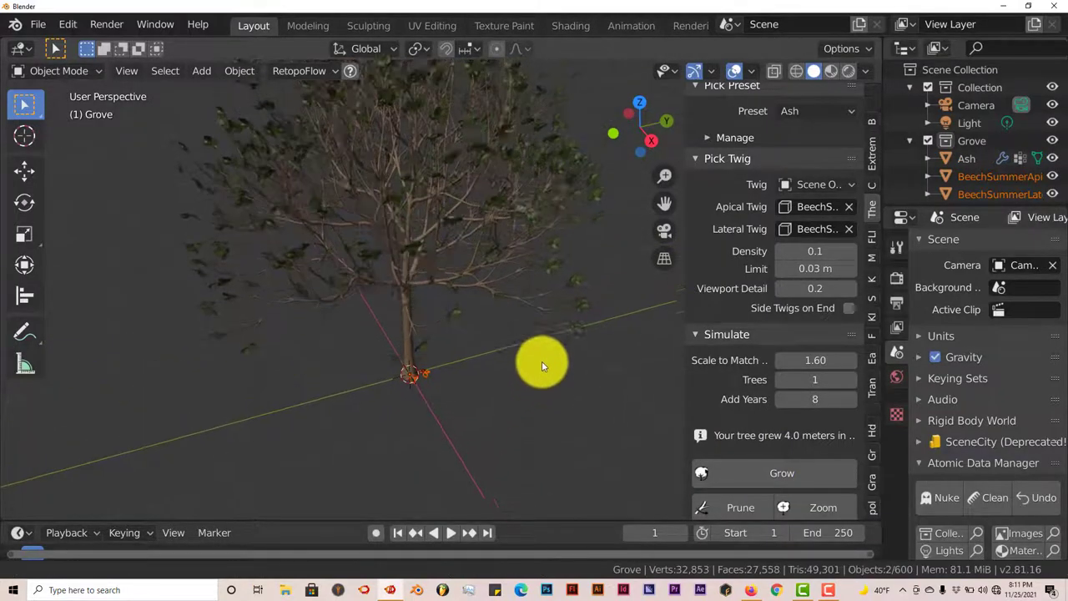
{"action": "middle_click_drag", "start_coordinate": [540, 372], "coordinate": [482, 356]}
Step: Raise twig Density stepwise from 0.2 to 0.8, orbiting to check the fuller crown
{"action": "left_click_drag", "start_coordinate": [848, 251], "coordinate": [847, 252]}
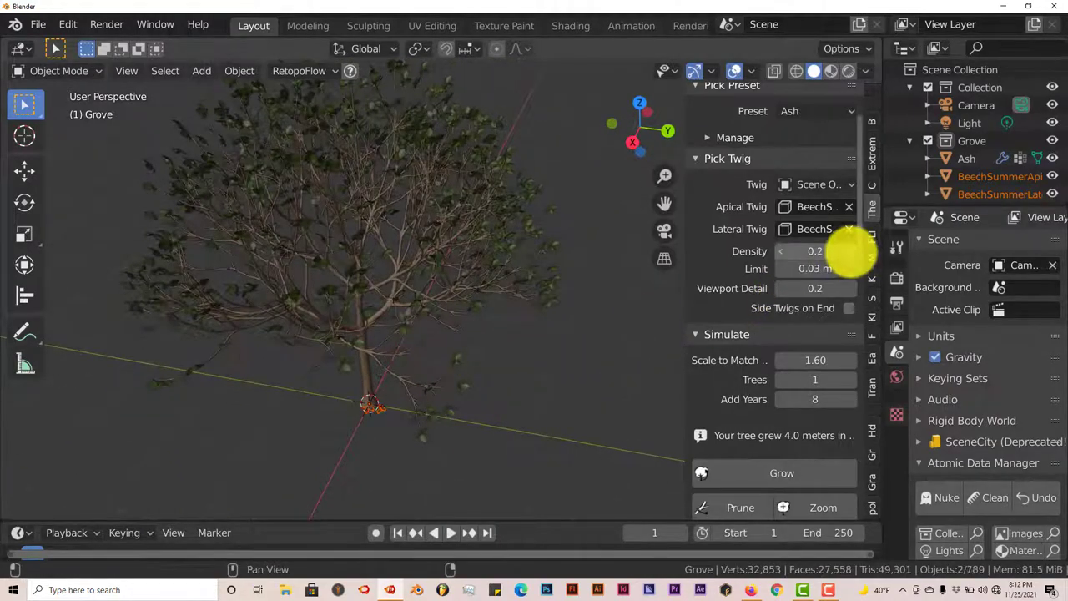
{"action": "left_click", "coordinate": [849, 251]}
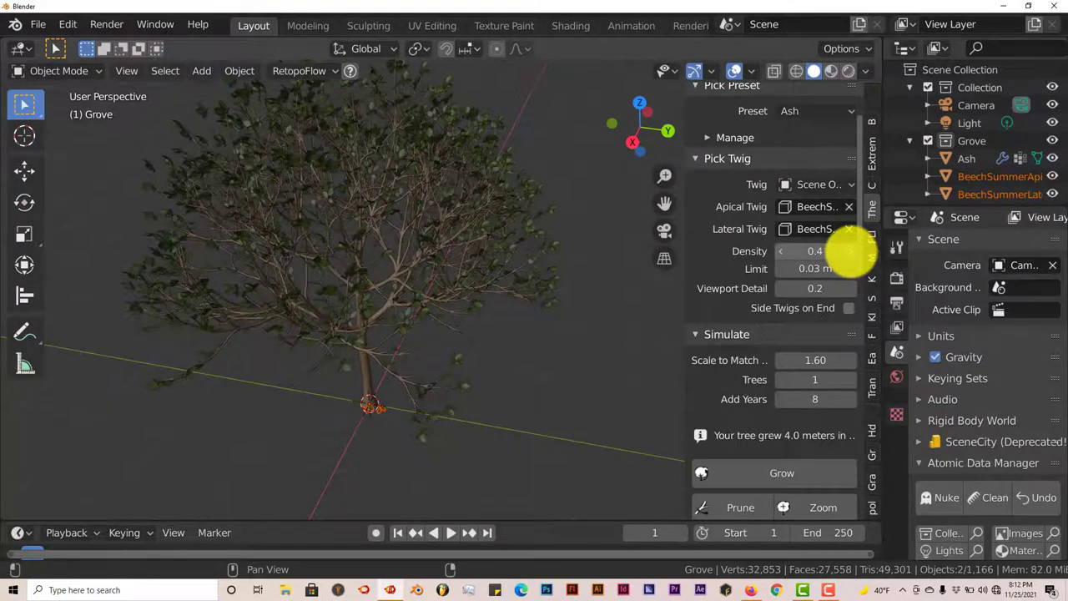
{"action": "left_click", "coordinate": [849, 251]}
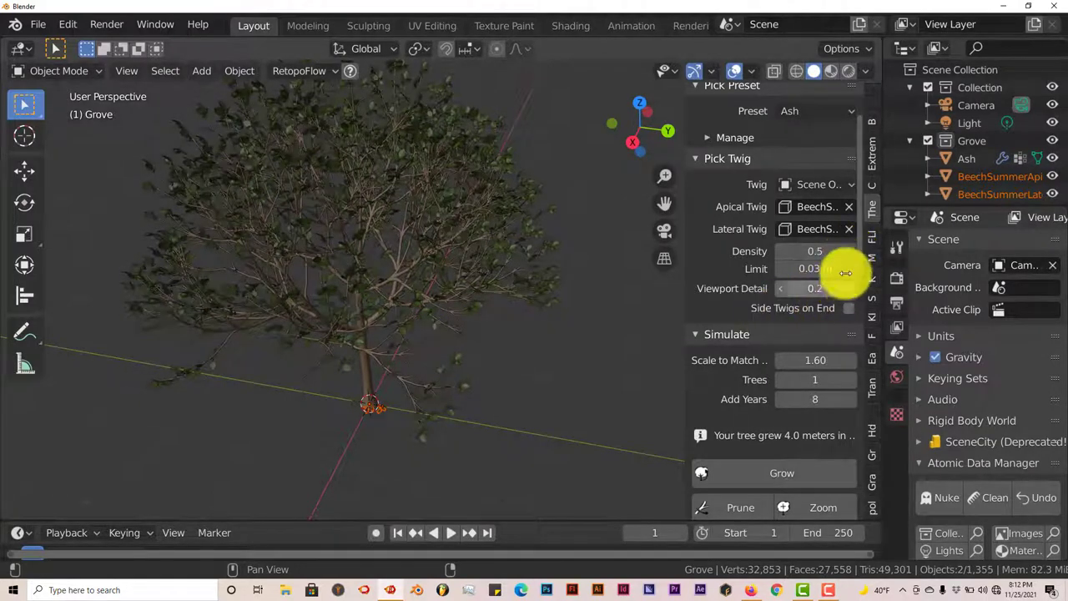
{"action": "left_click", "coordinate": [849, 251]}
{"action": "left_click", "coordinate": [849, 251]}
{"action": "middle_click_drag", "start_coordinate": [495, 347], "coordinate": [501, 321]}
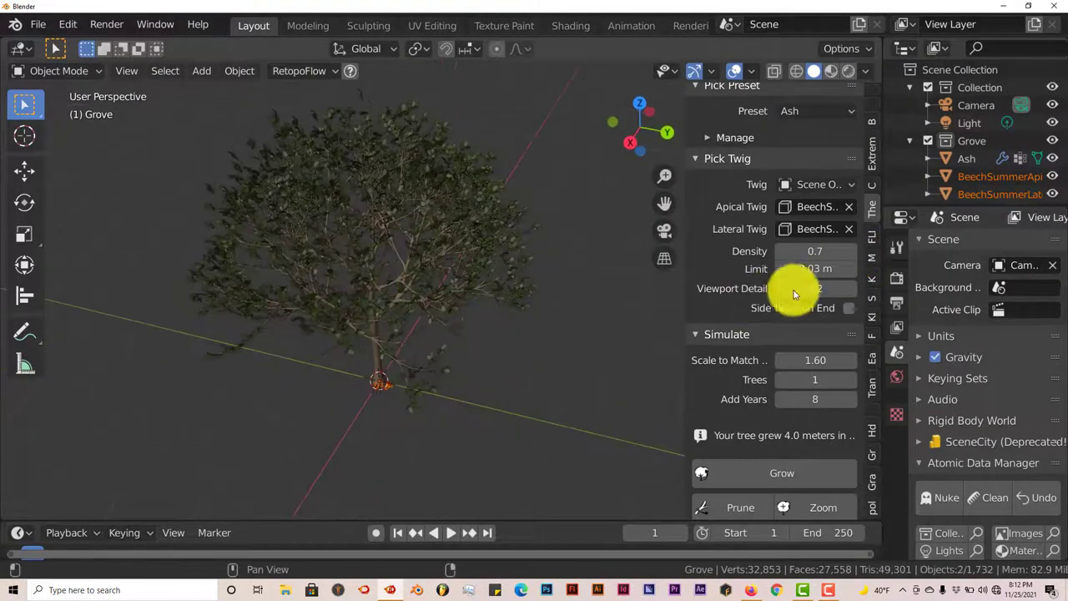
{"action": "left_click", "coordinate": [849, 251]}
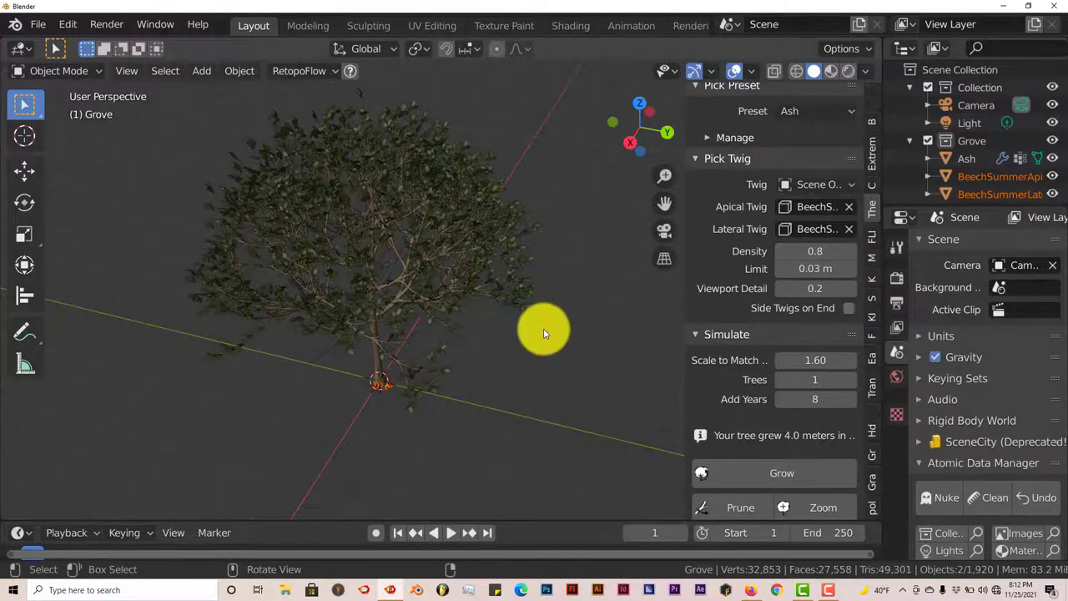
{"action": "middle_click_drag", "start_coordinate": [543, 328], "coordinate": [517, 307]}
{"action": "scroll", "coordinate": [745, 440], "scroll_direction": "down", "scroll_amount": 3}
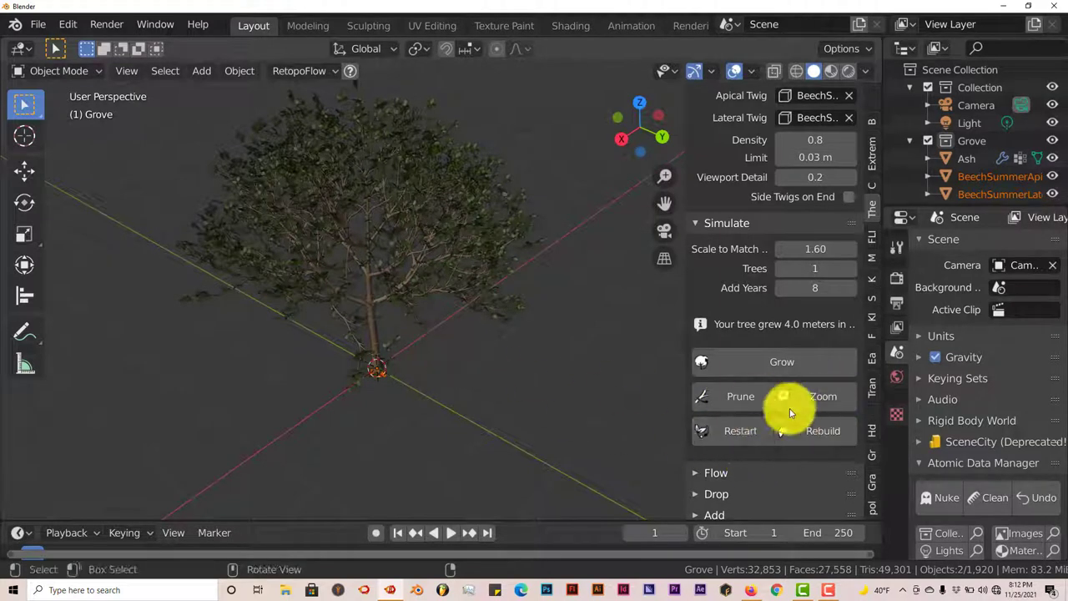
{"action": "scroll", "coordinate": [813, 455], "scroll_direction": "down", "scroll_amount": 5}
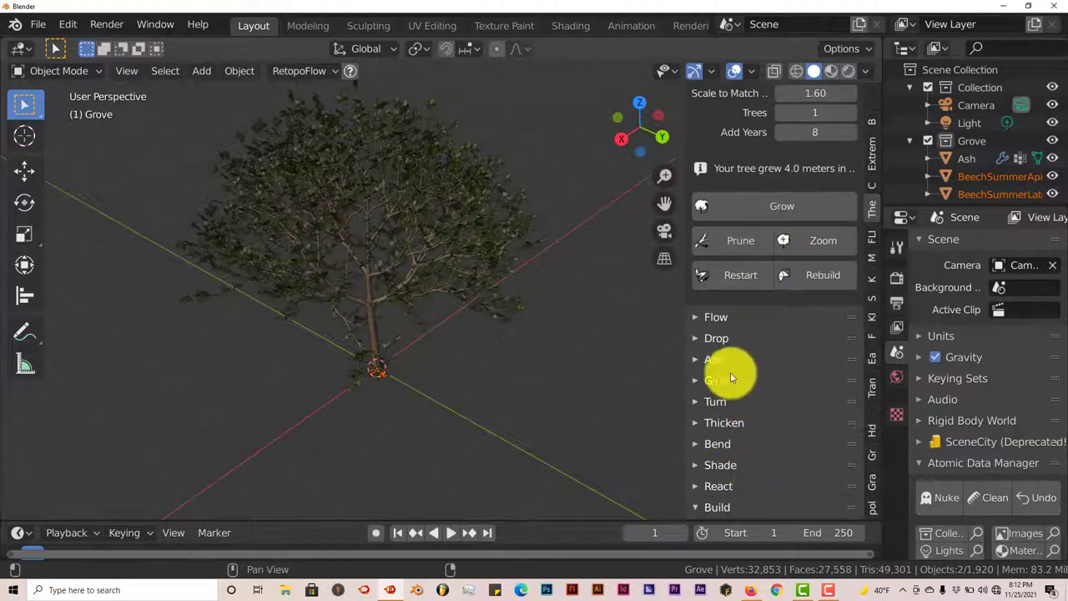
{"action": "scroll", "coordinate": [743, 412], "scroll_direction": "down", "scroll_amount": 2}
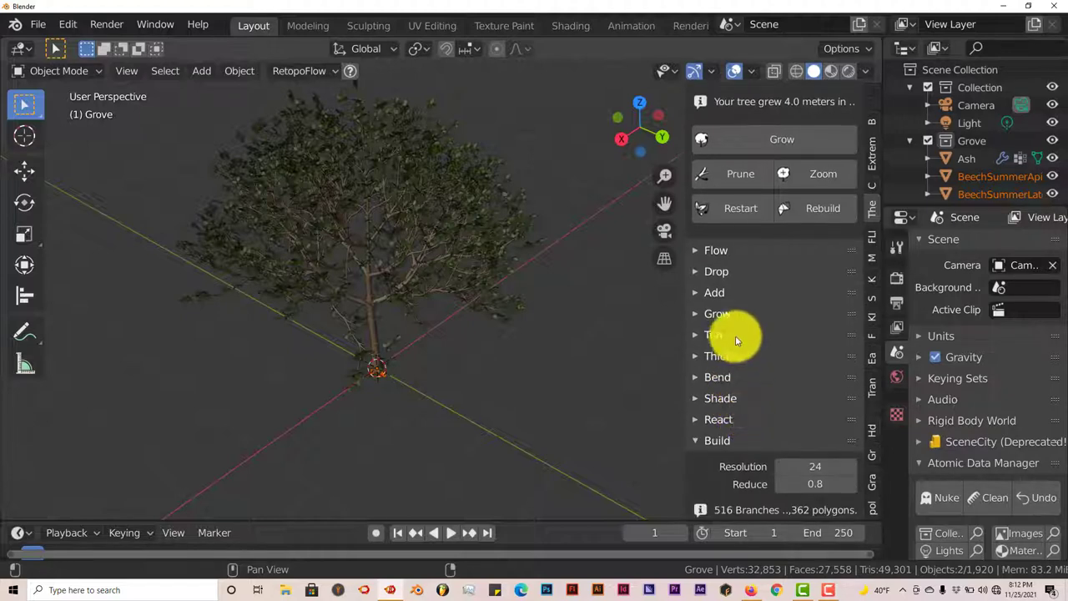
{"action": "middle_click_drag", "start_coordinate": [488, 352], "coordinate": [527, 330]}
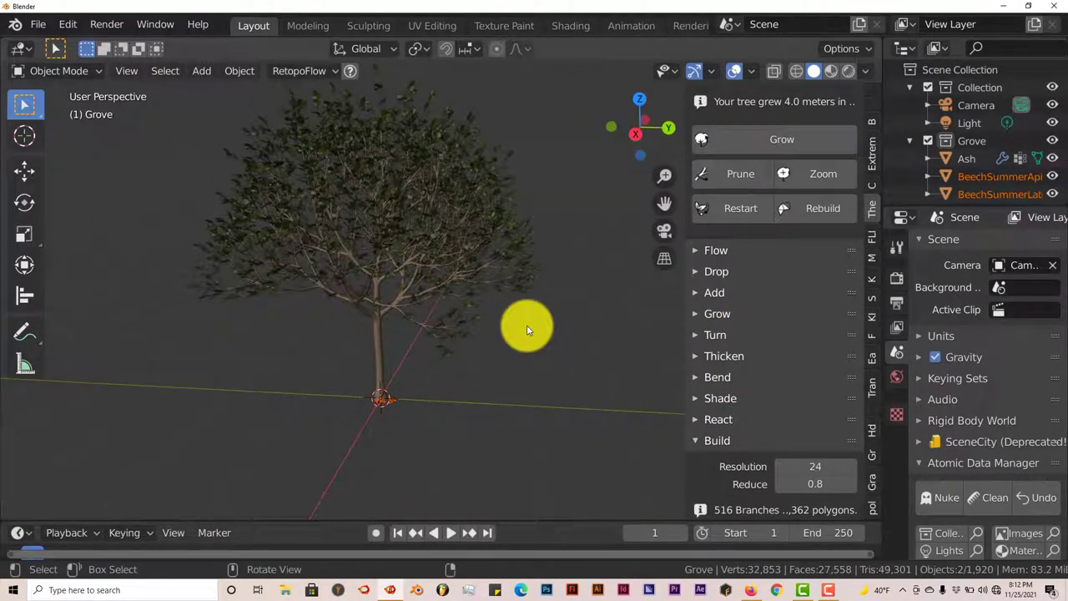
{"action": "scroll", "coordinate": [708, 370], "scroll_direction": "down", "scroll_amount": 2}
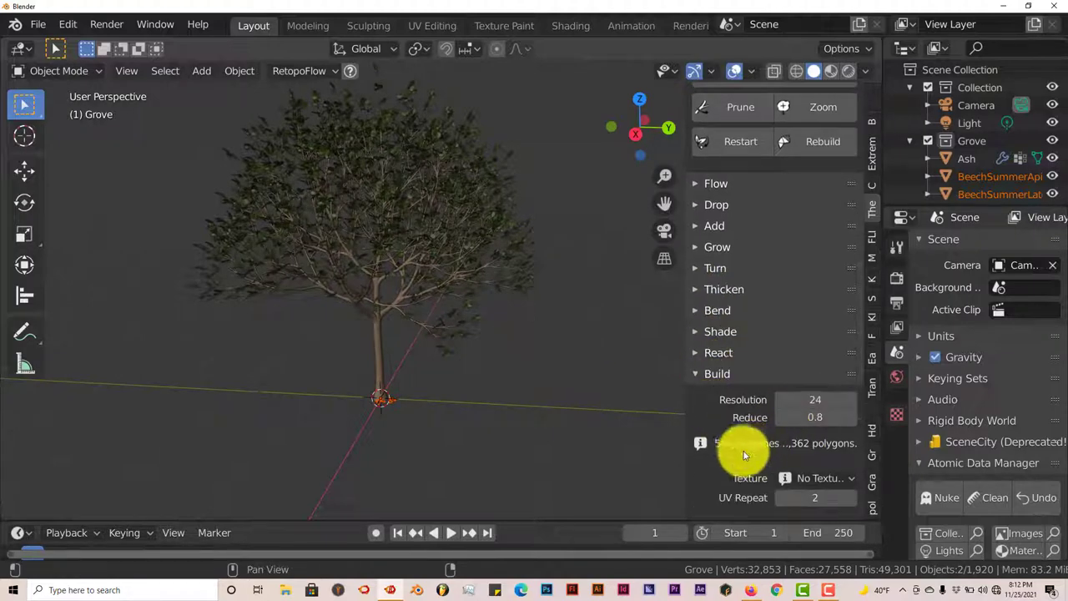
{"action": "scroll", "coordinate": [746, 455], "scroll_direction": "down", "scroll_amount": 4}
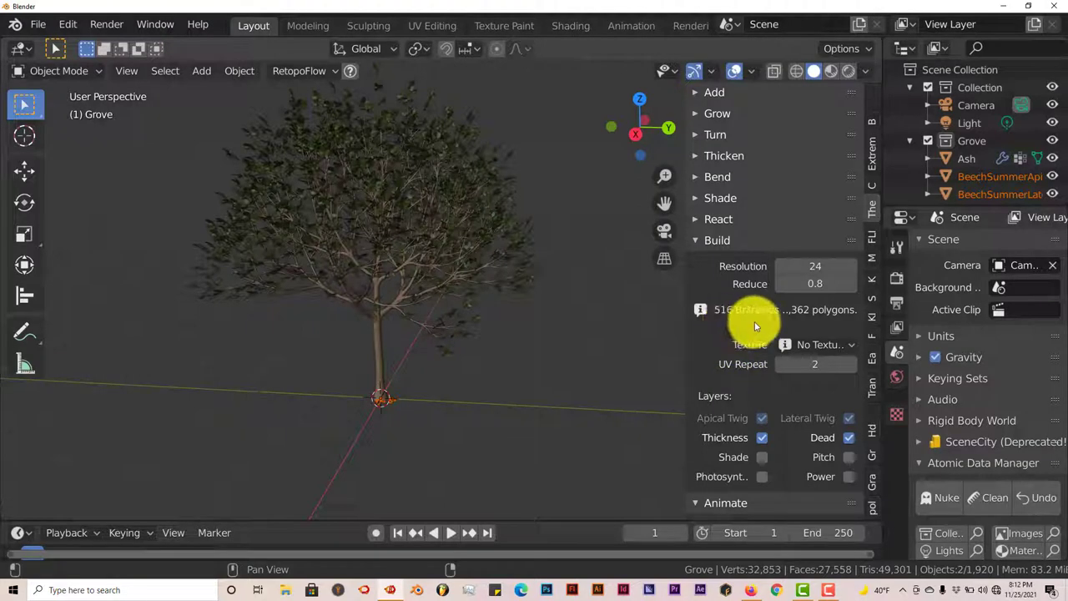
{"action": "scroll", "coordinate": [768, 432], "scroll_direction": "down", "scroll_amount": 1}
{"action": "scroll", "coordinate": [769, 433], "scroll_direction": "down", "scroll_amount": 4}
{"action": "scroll", "coordinate": [793, 431], "scroll_direction": "down", "scroll_amount": 1}
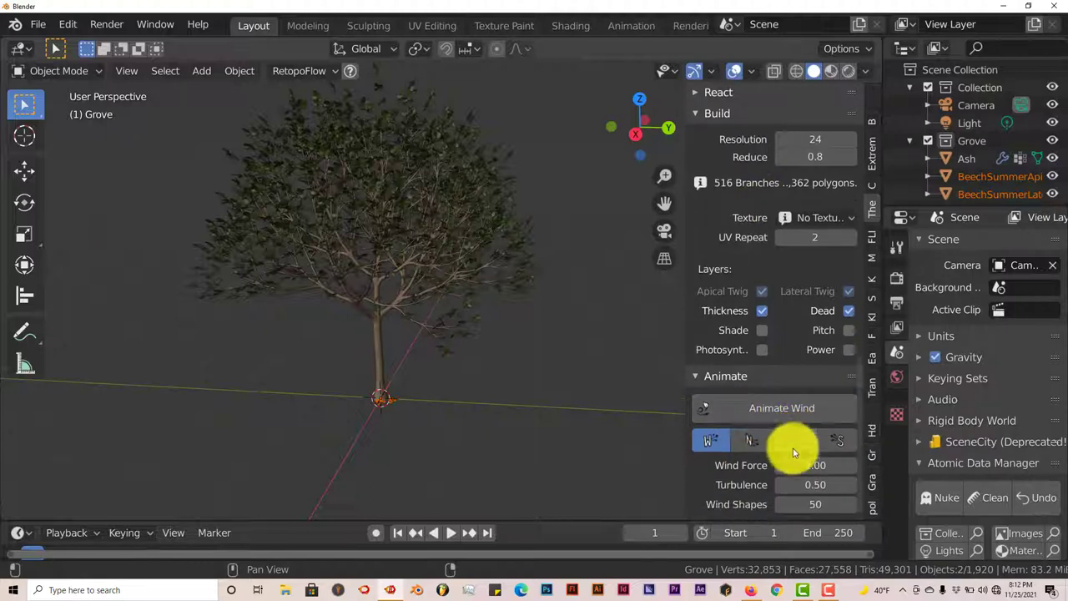
{"action": "scroll", "coordinate": [544, 441], "scroll_direction": "up", "scroll_amount": 2}
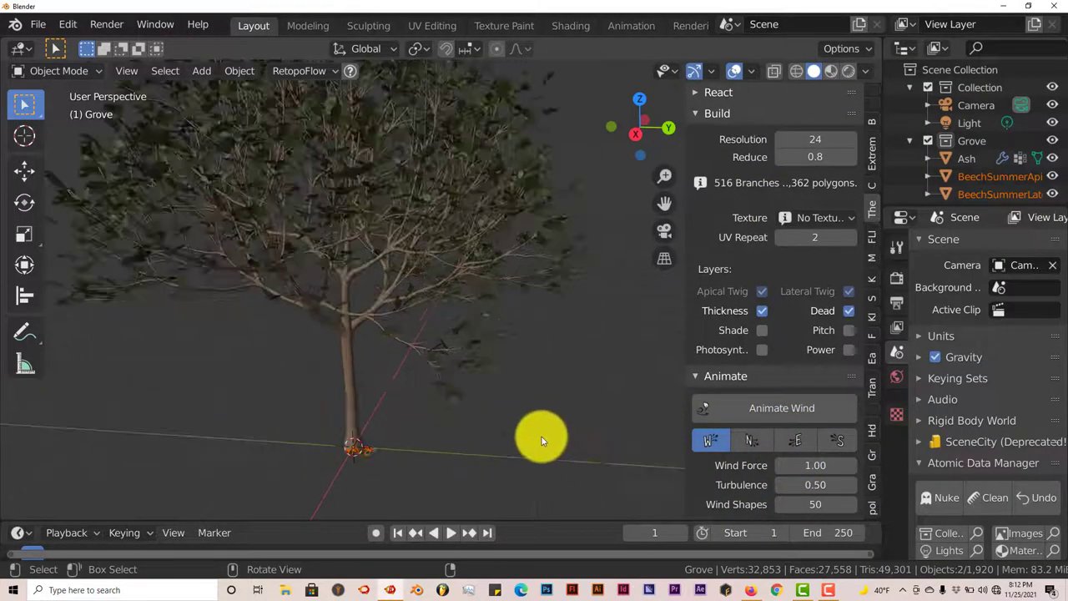
{"action": "scroll", "coordinate": [541, 437], "scroll_direction": "down", "scroll_amount": 3}
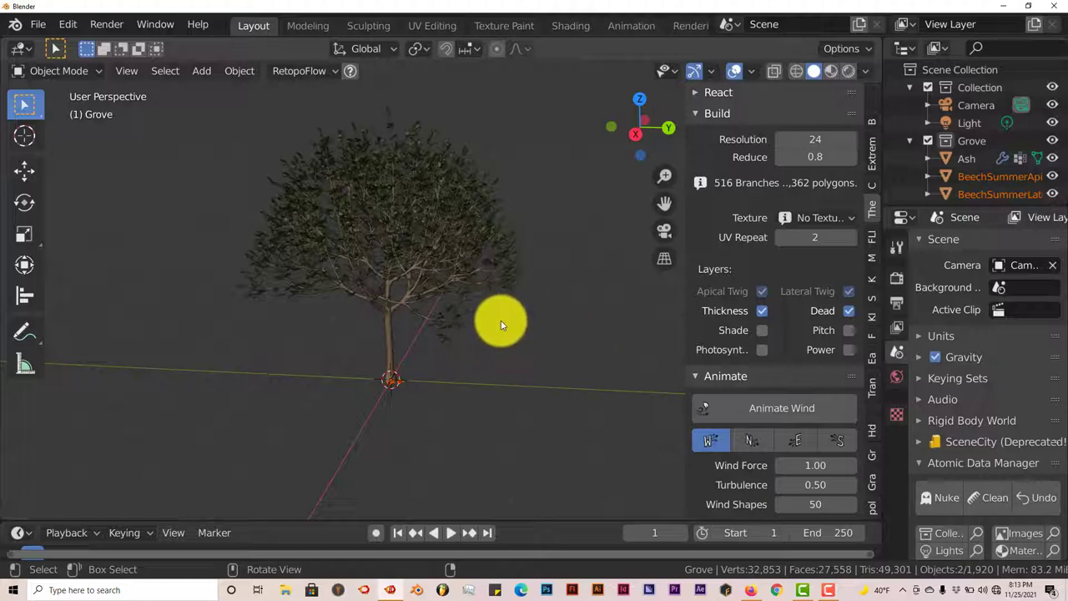
{"action": "middle_click_drag", "start_coordinate": [499, 337], "coordinate": [597, 419]}
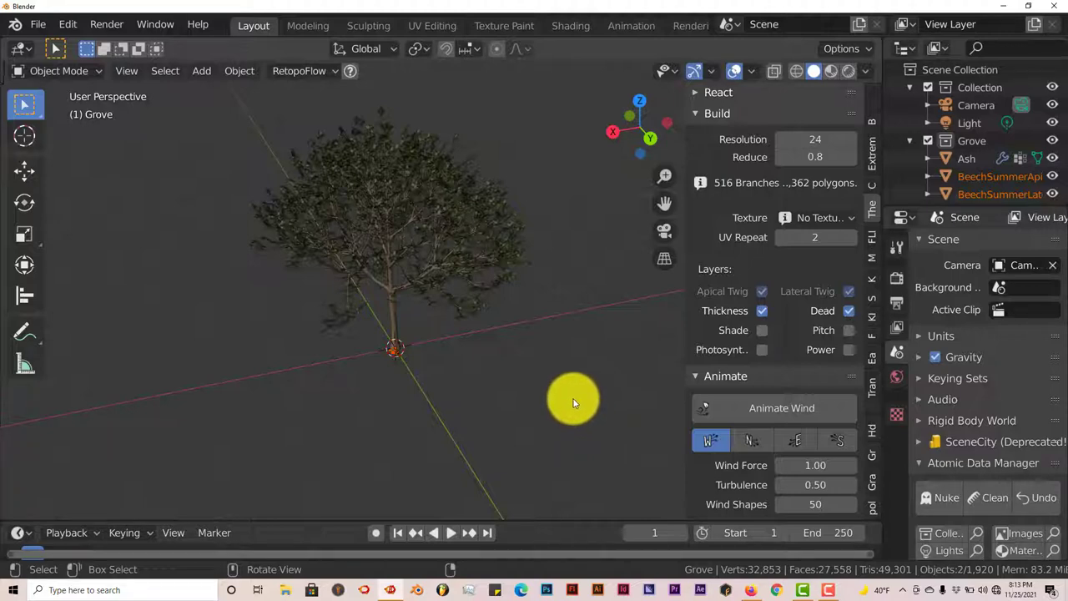
{"action": "middle_click_drag", "start_coordinate": [573, 405], "coordinate": [518, 405]}
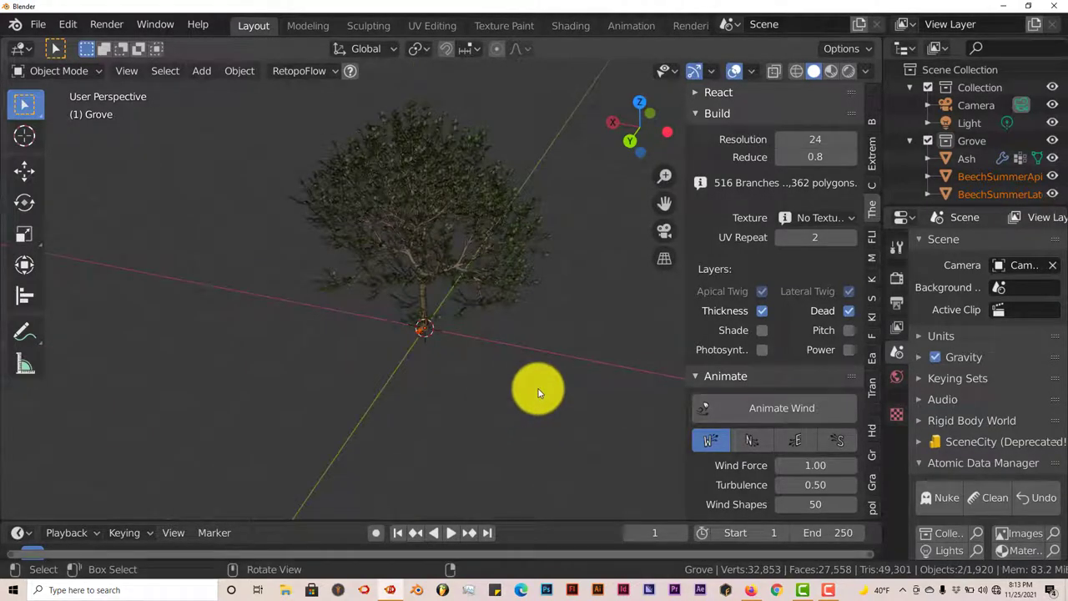